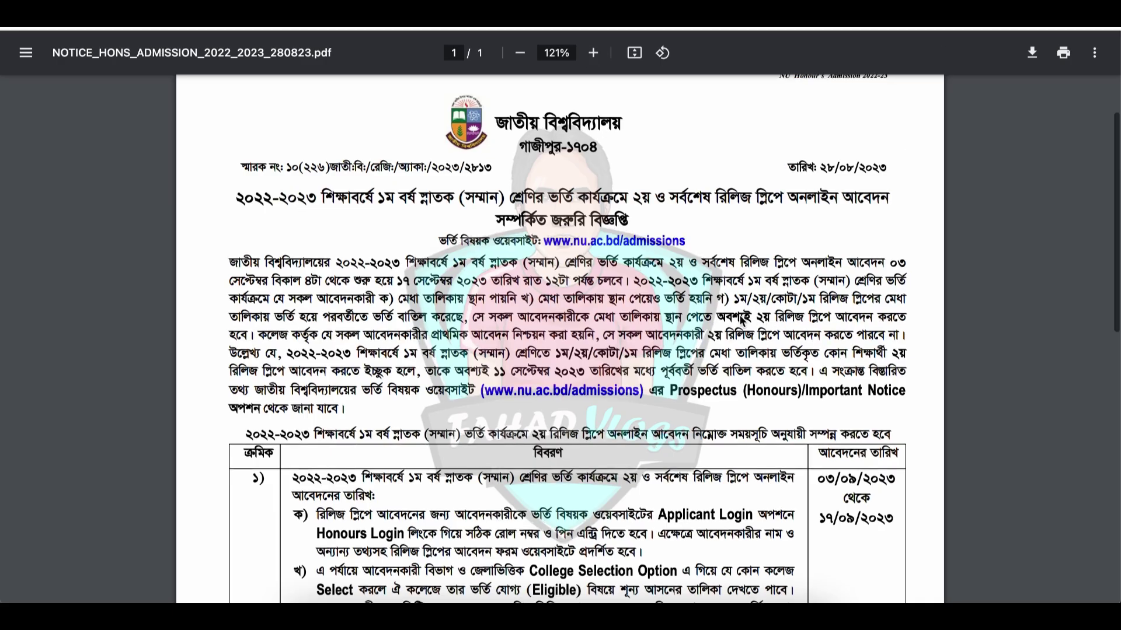
scroll(741, 318, down, 2)
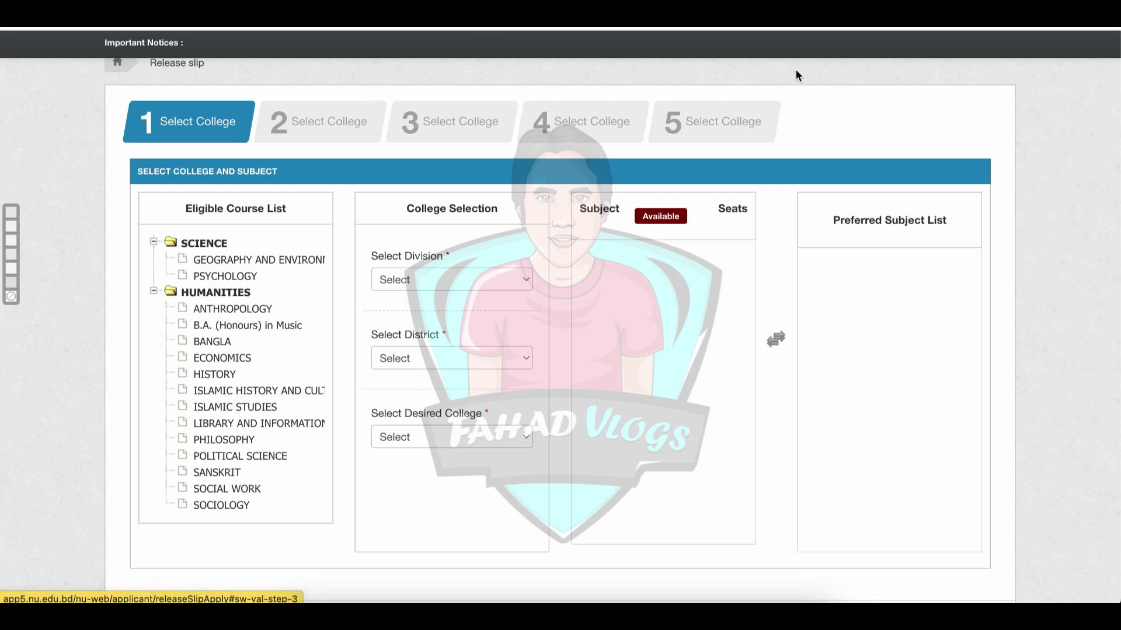
For the first college choice, select DHAKA division, Narayanganj district and Narayanganj College
click(463, 276)
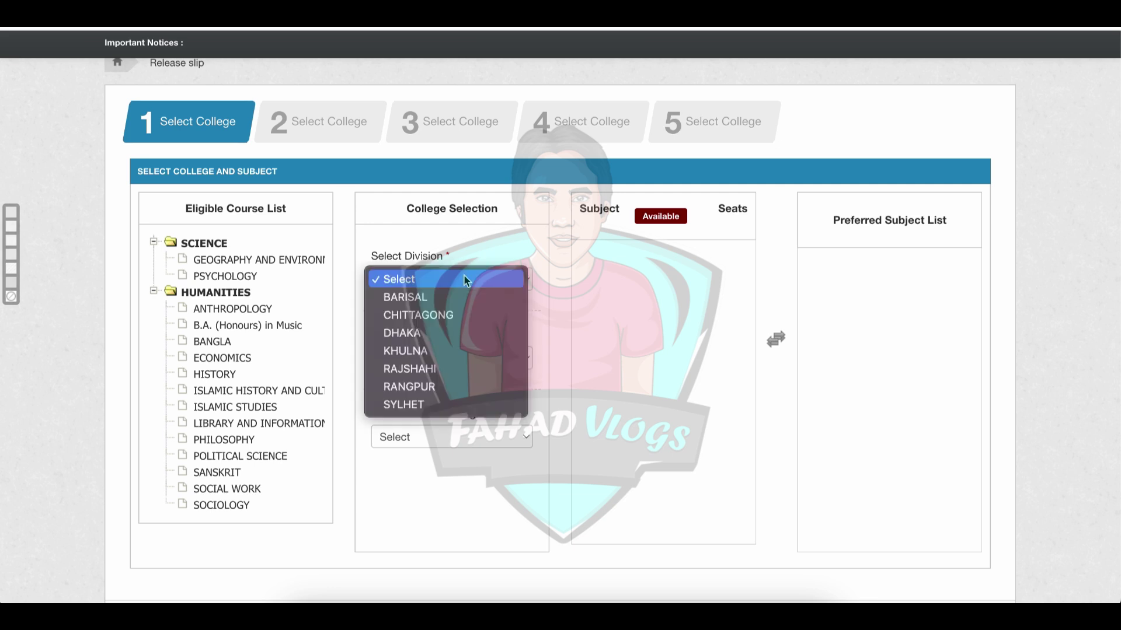
click(445, 334)
click(432, 359)
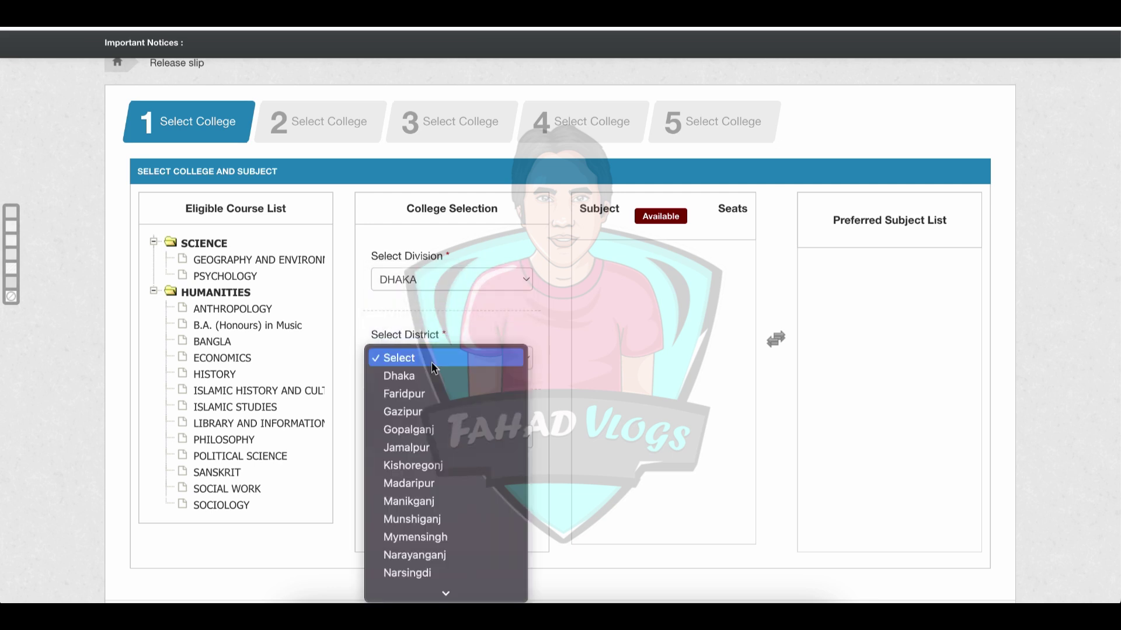
scroll(444, 382, down, 2)
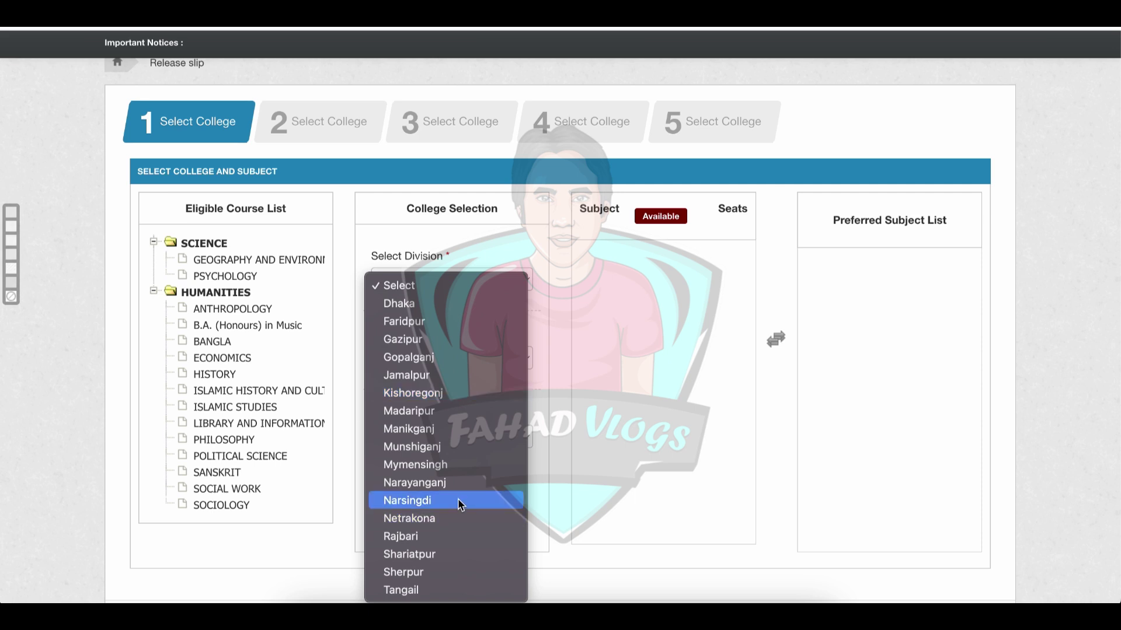
click(469, 484)
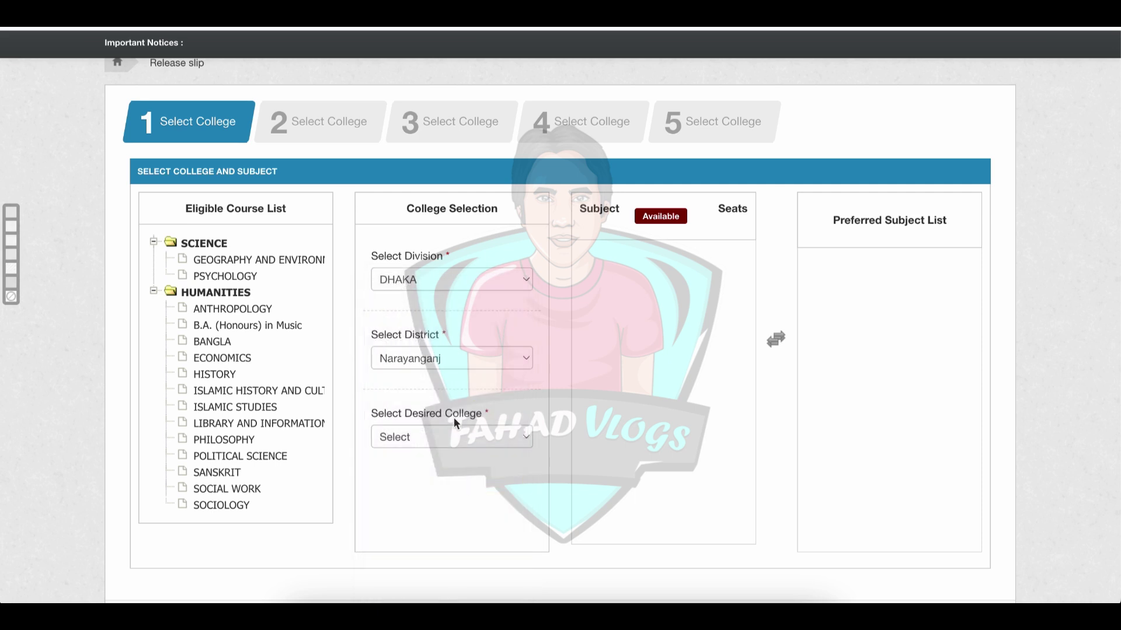
click(453, 426)
scroll(448, 427, down, 2)
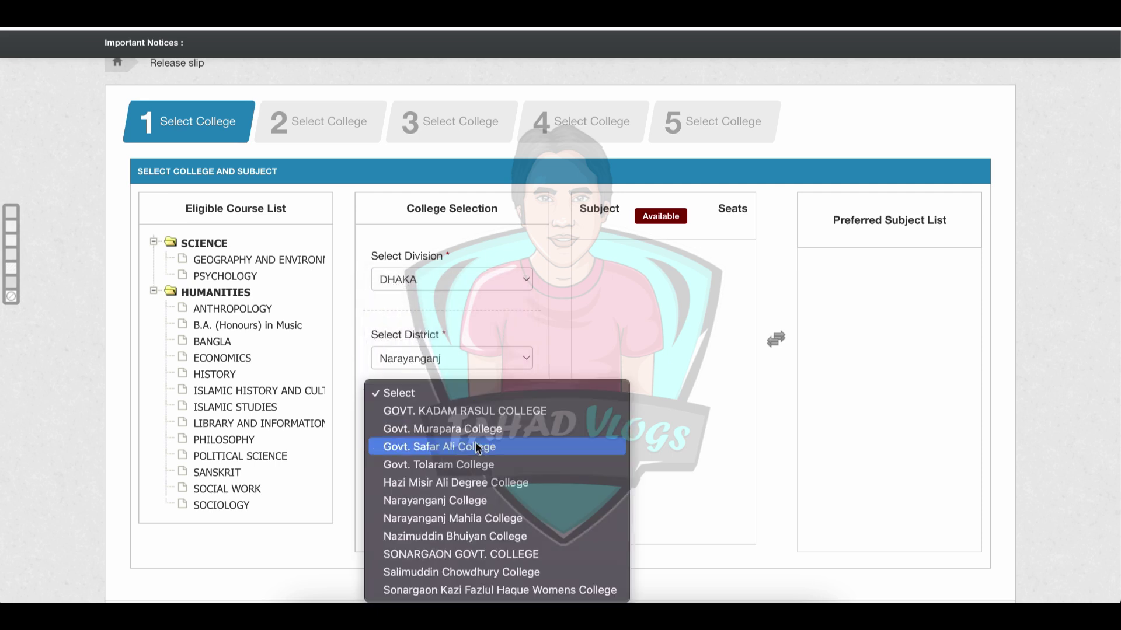
click(481, 501)
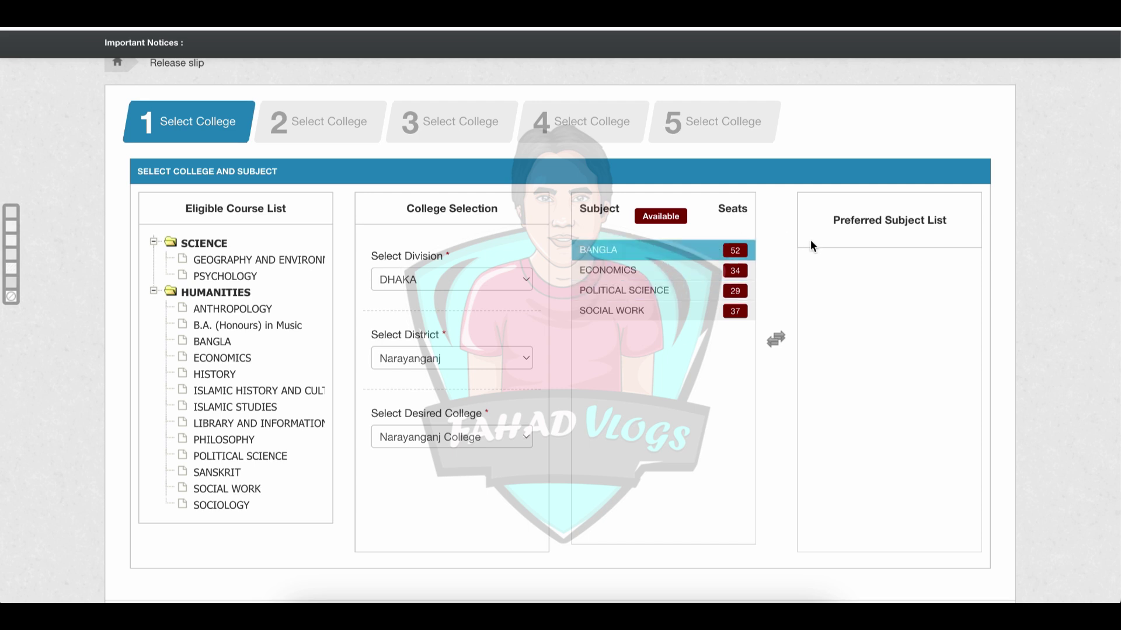
Check available subjects at Sonargaon Kazi Fazlul Haque Womens College, Nazimuddin Bhuiyan College and Hazi Misir Ali Degree College, returning to Narayanganj College
click(490, 446)
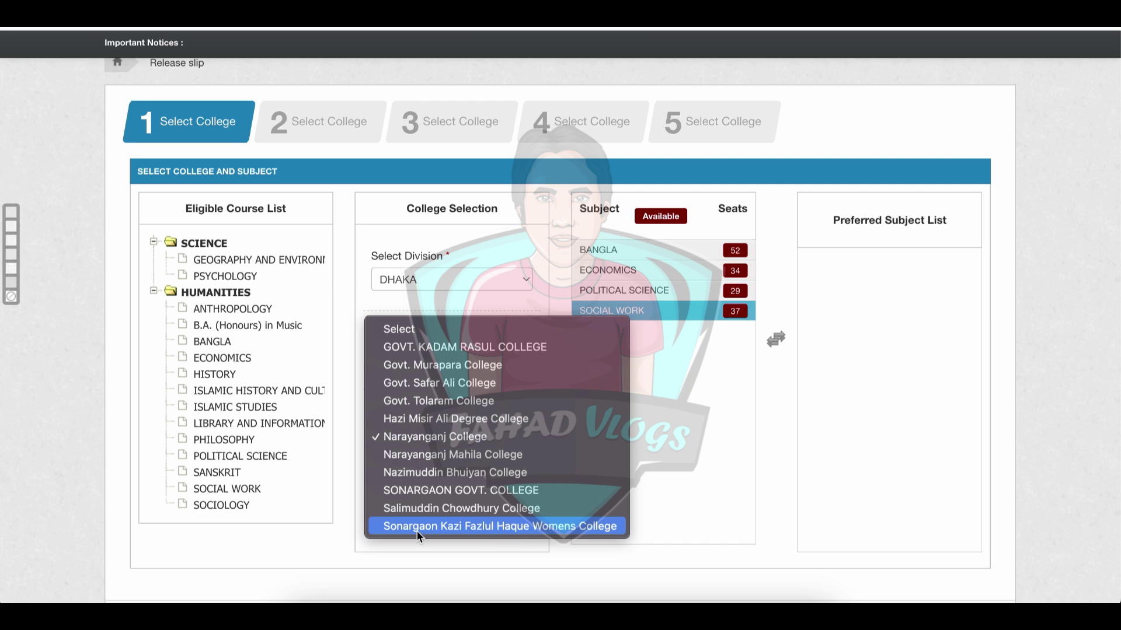
click(453, 528)
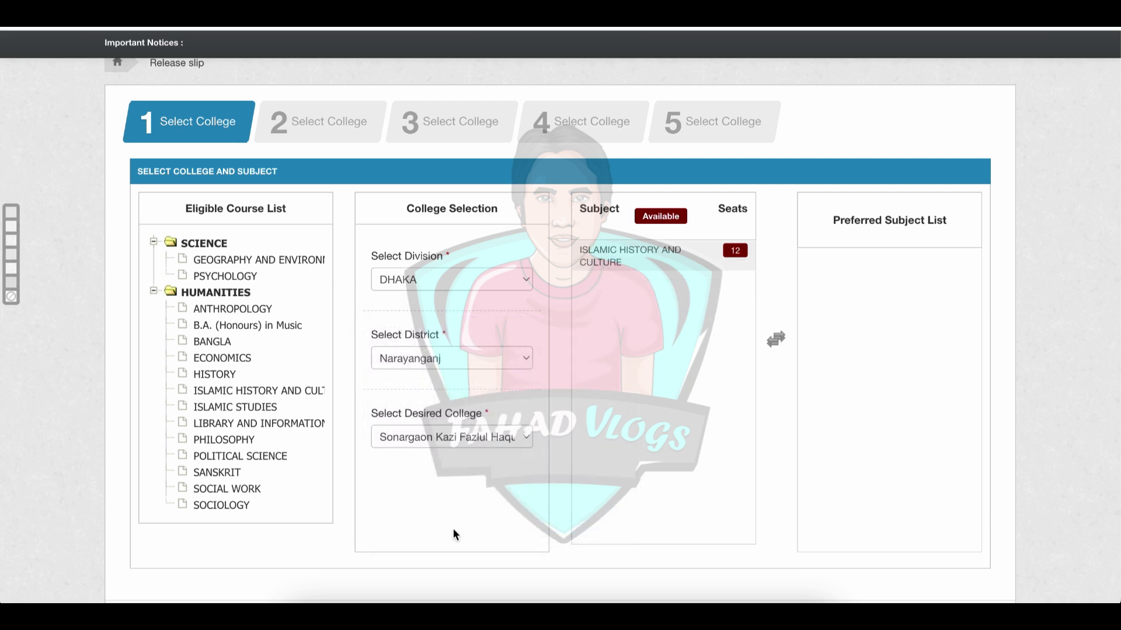
click(467, 439)
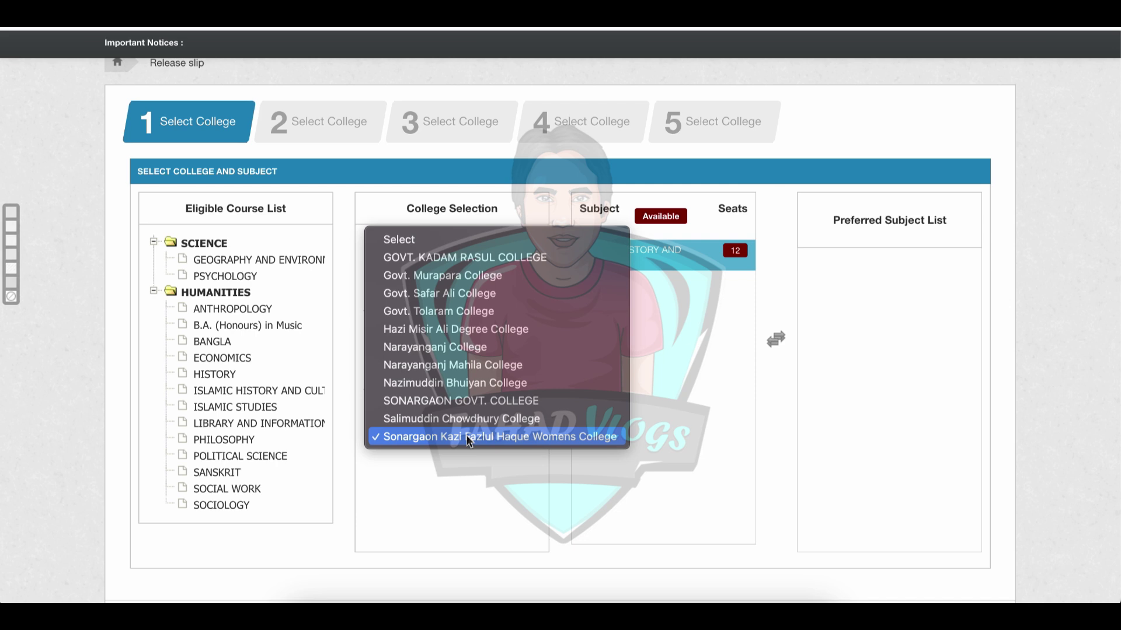
click(530, 383)
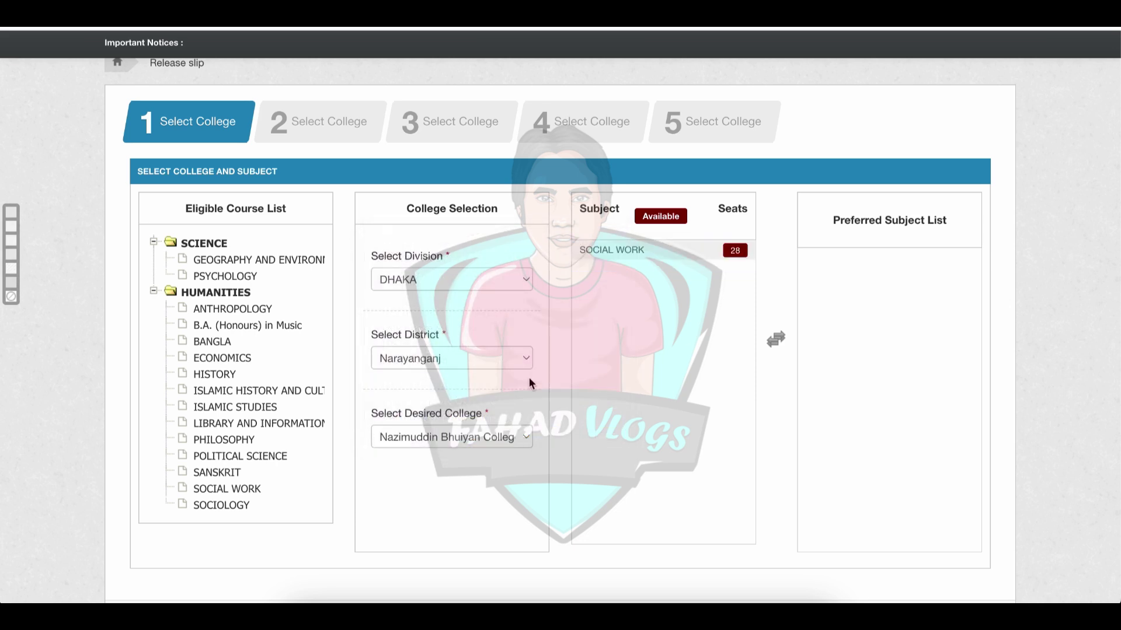
click(452, 443)
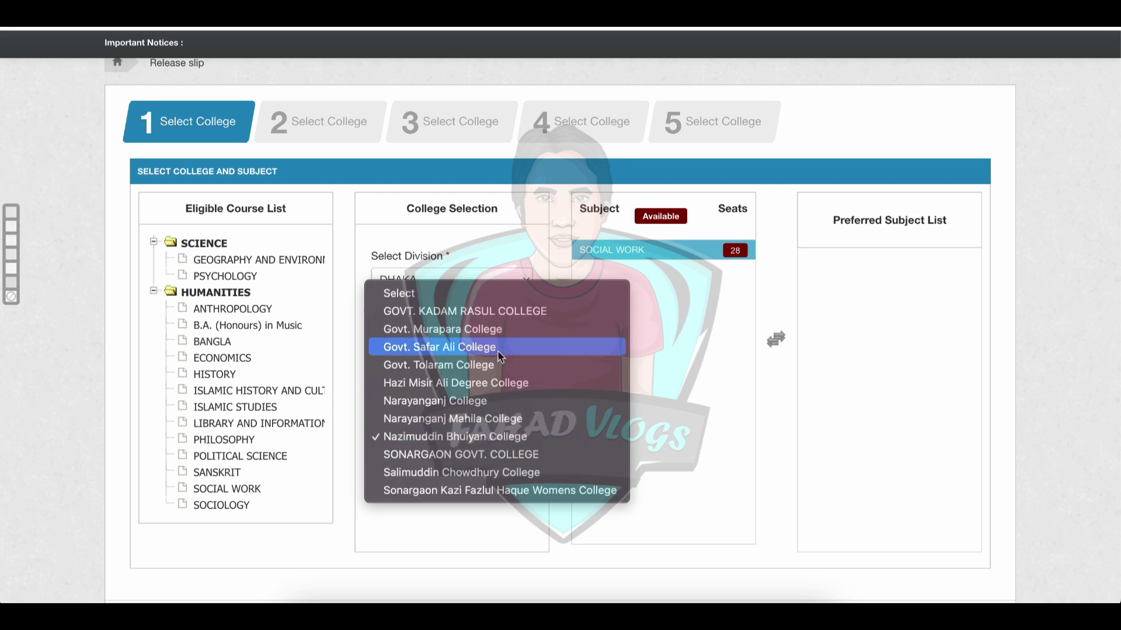
key(Escape)
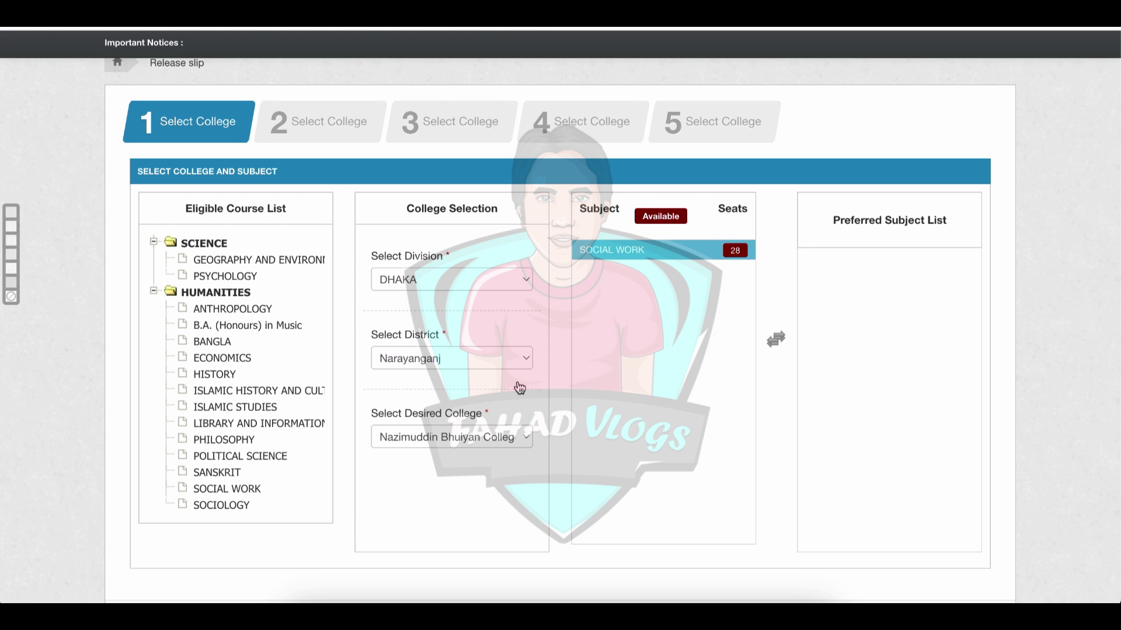
key(Up)
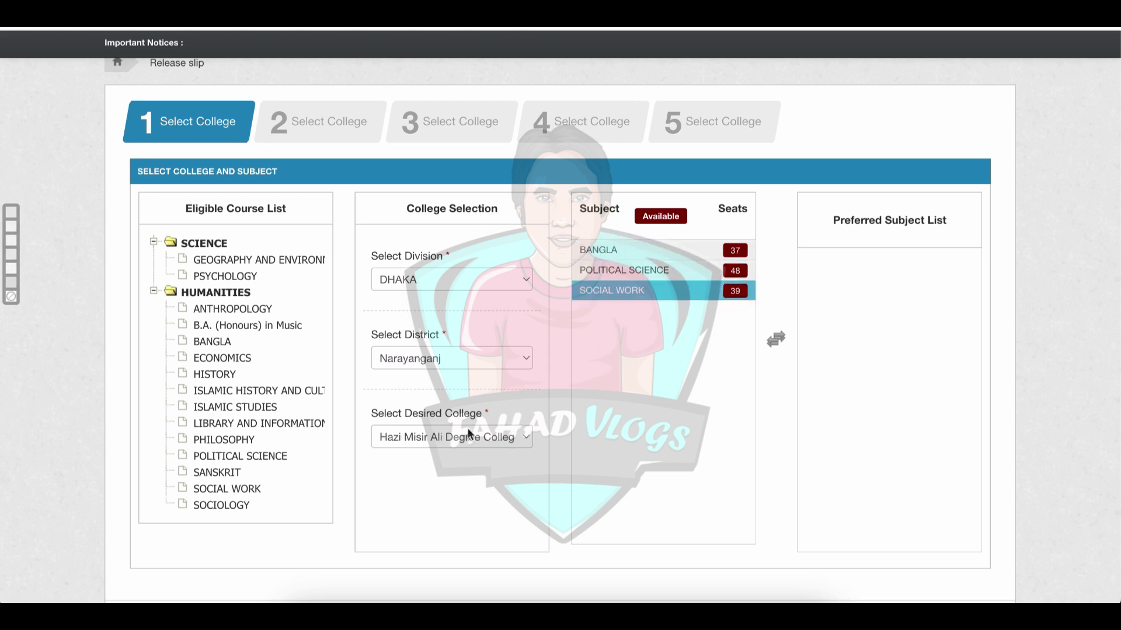
click(455, 436)
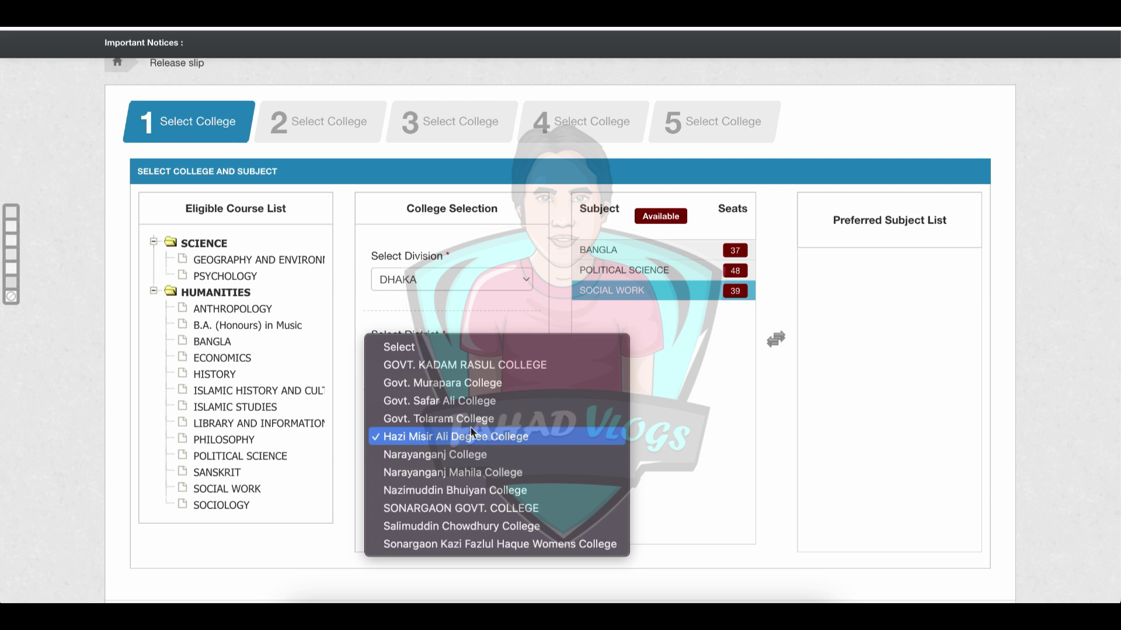
click(486, 460)
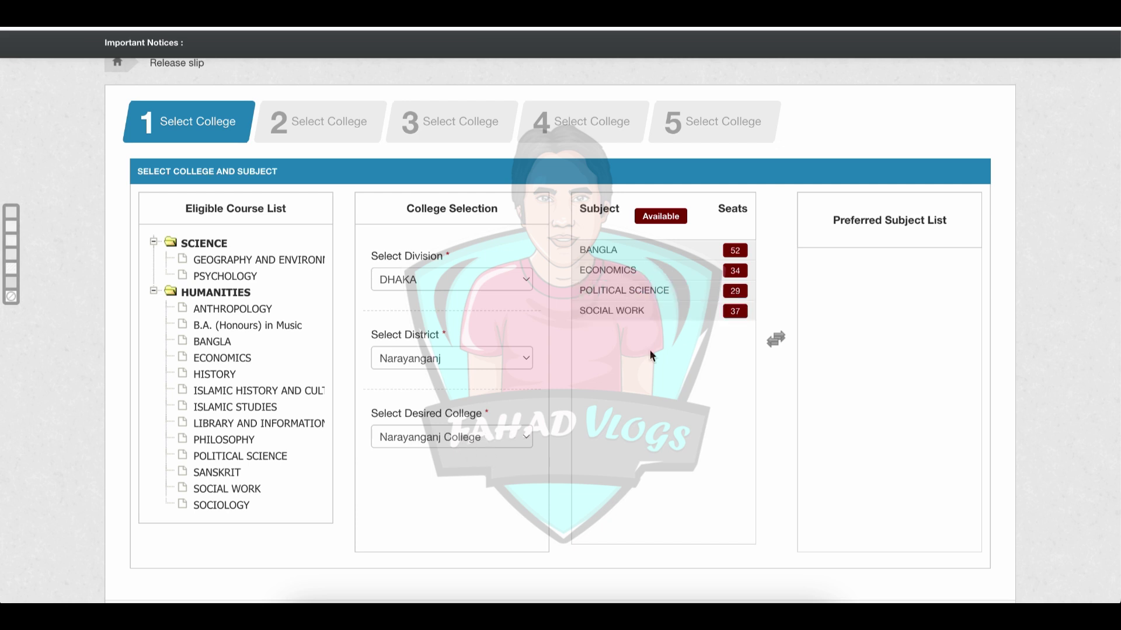
Add Political Science, Economics, Social Work and Bangla, in that order, as preferred subjects and proceed to the second college choice
double_click(672, 290)
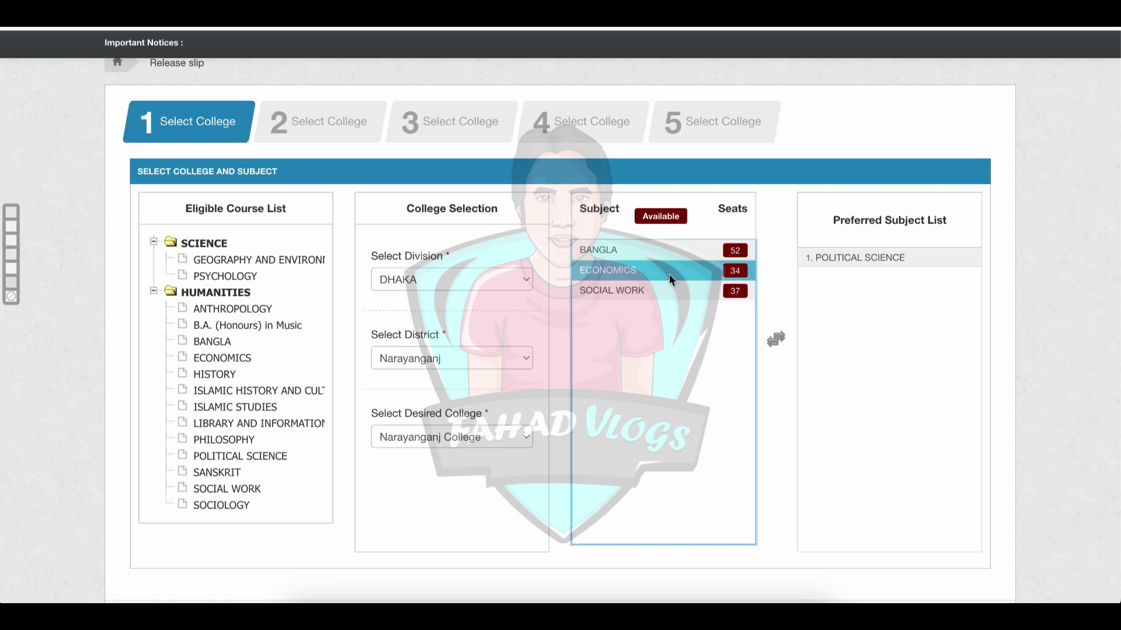
double_click(667, 270)
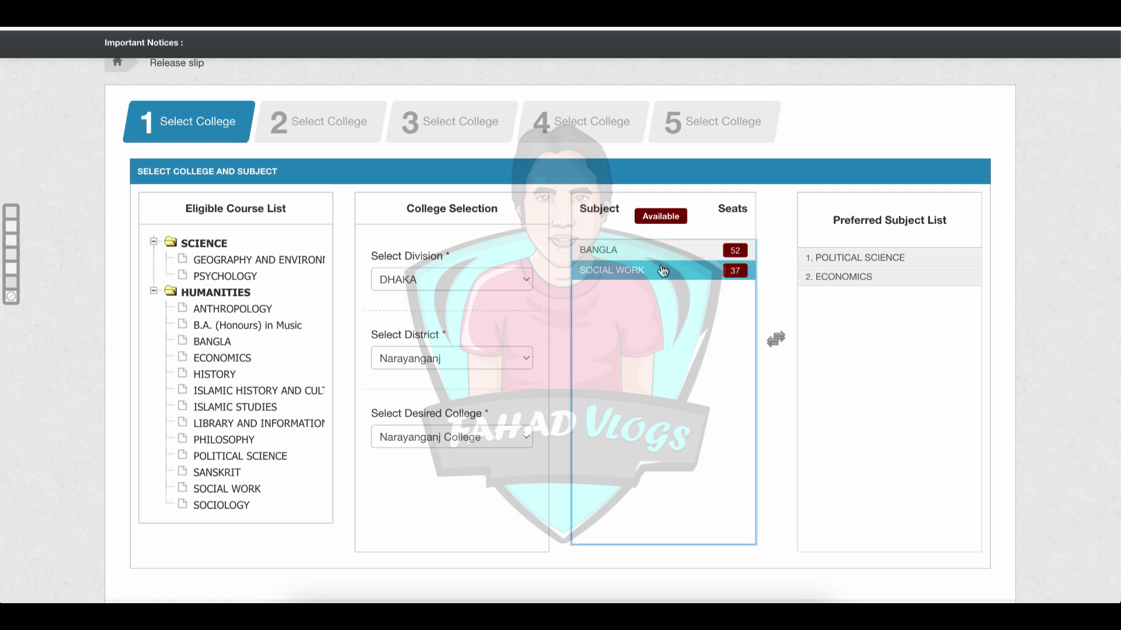
double_click(664, 269)
double_click(669, 252)
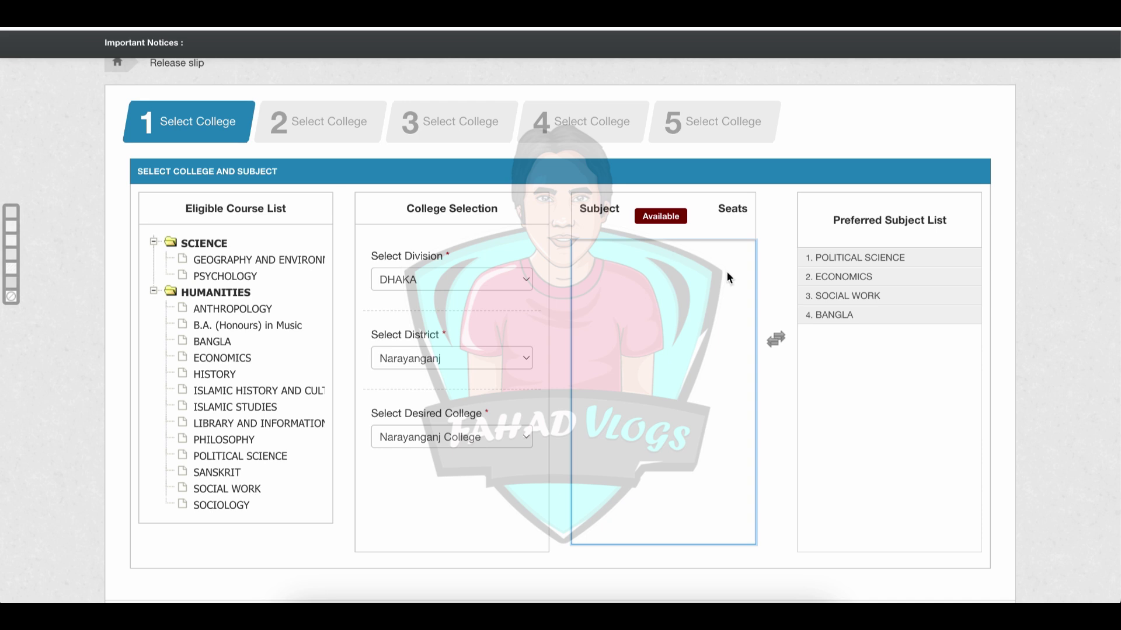
scroll(711, 326, down, 1)
click(852, 587)
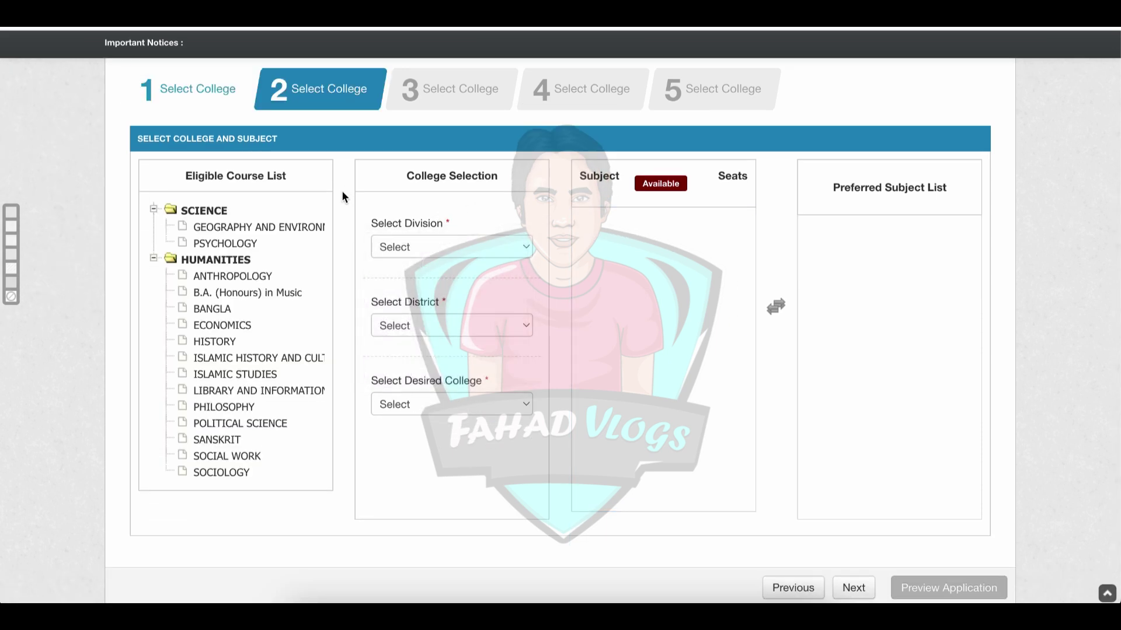
Fill the second college choice with DHAKA division, Dhaka district and Tejgaon College, and add all its available subjects as preferences with Economics first
click(423, 245)
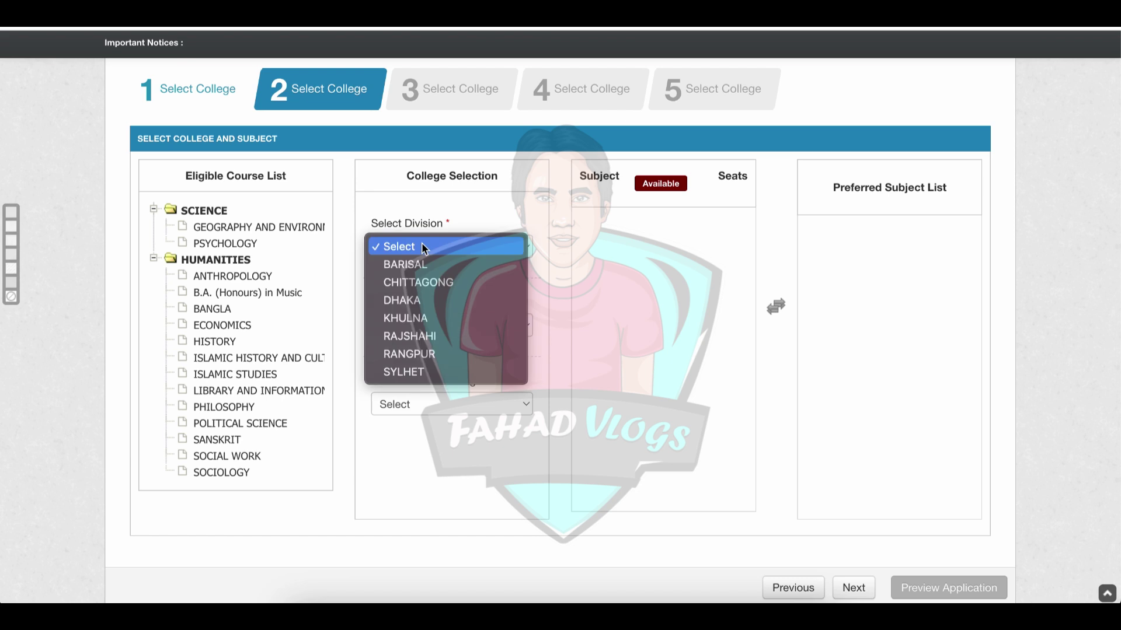
click(438, 301)
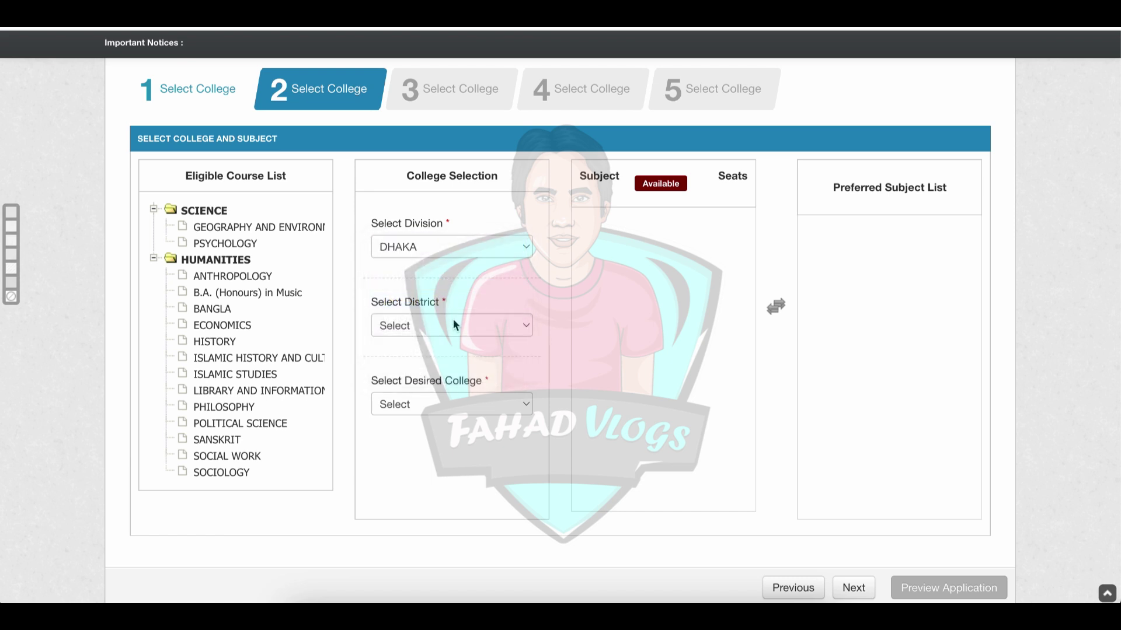
click(450, 325)
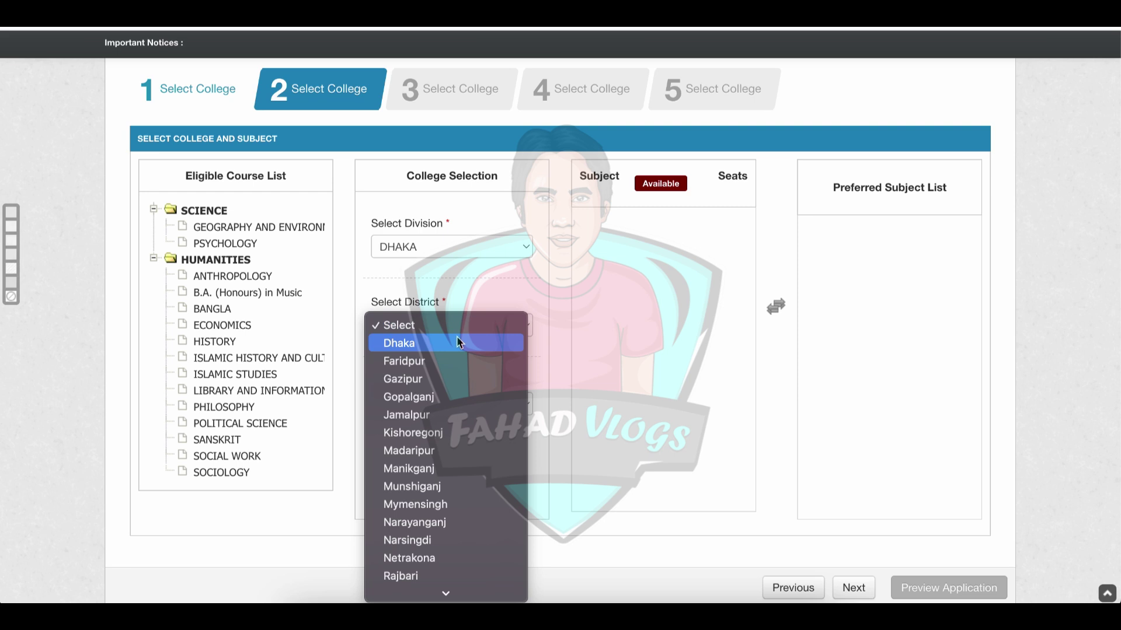
click(458, 344)
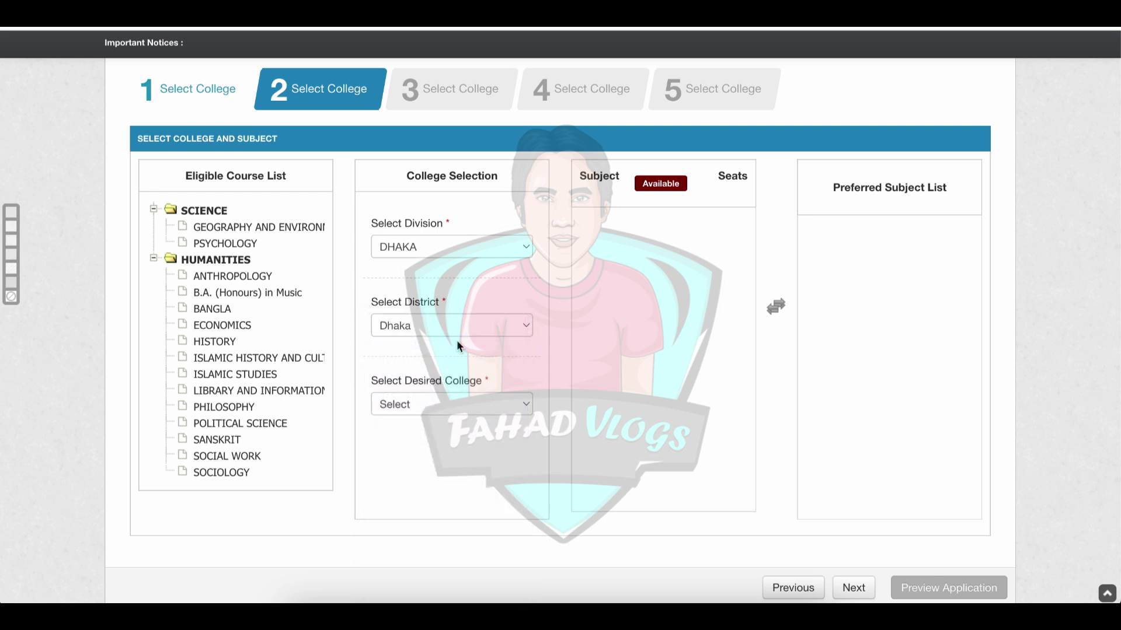
click(470, 403)
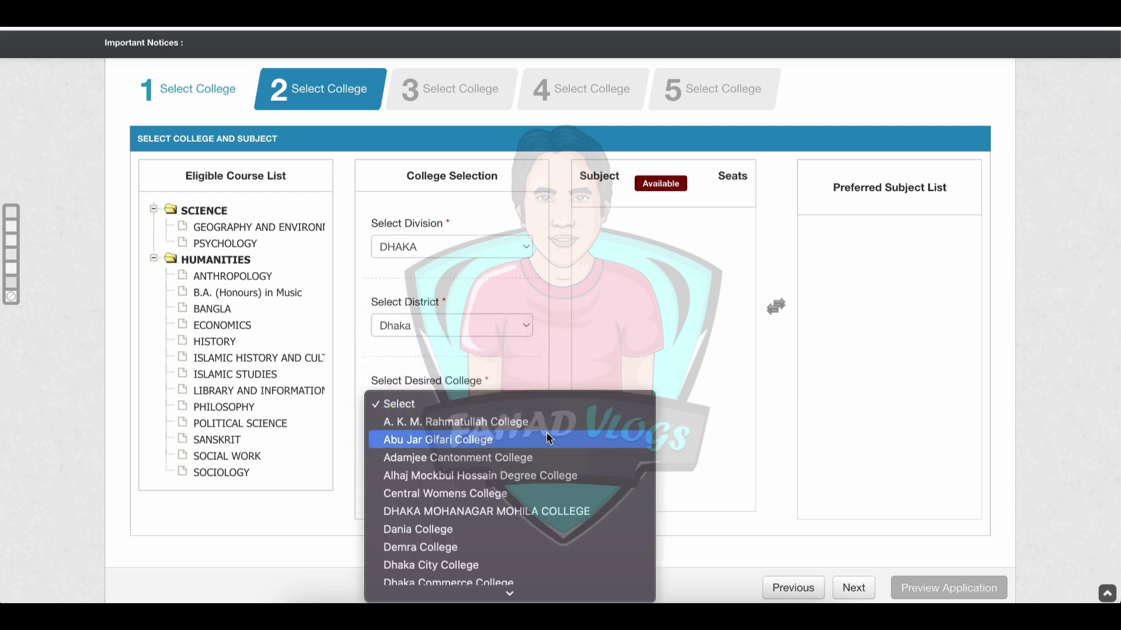
scroll(500, 470, down, 10)
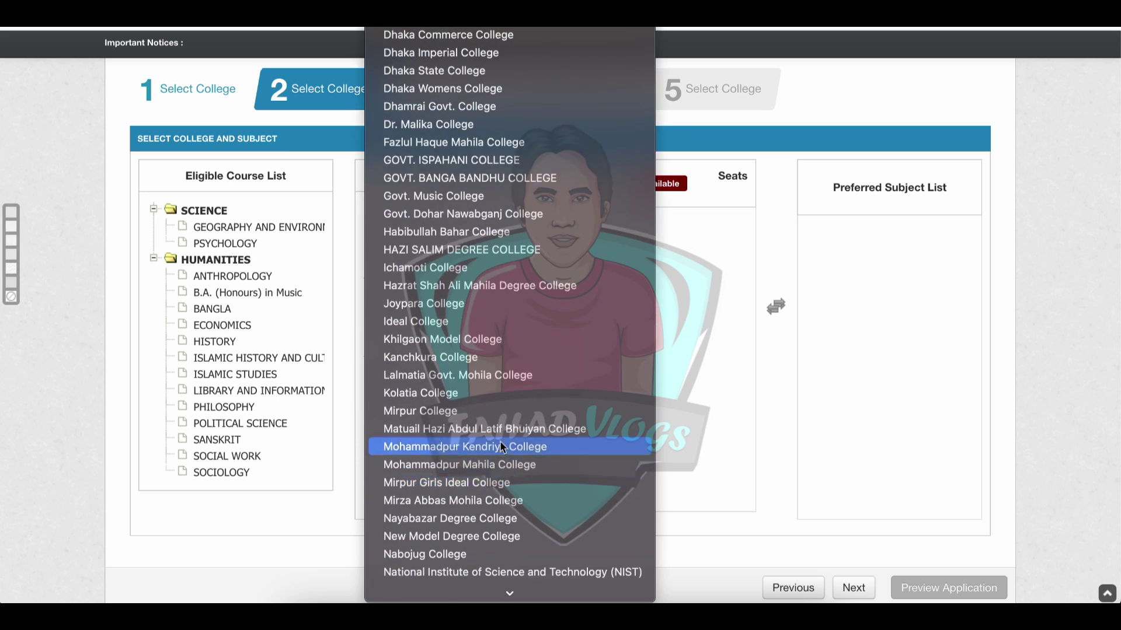
scroll(481, 355, down, 5)
scroll(482, 354, down, 2)
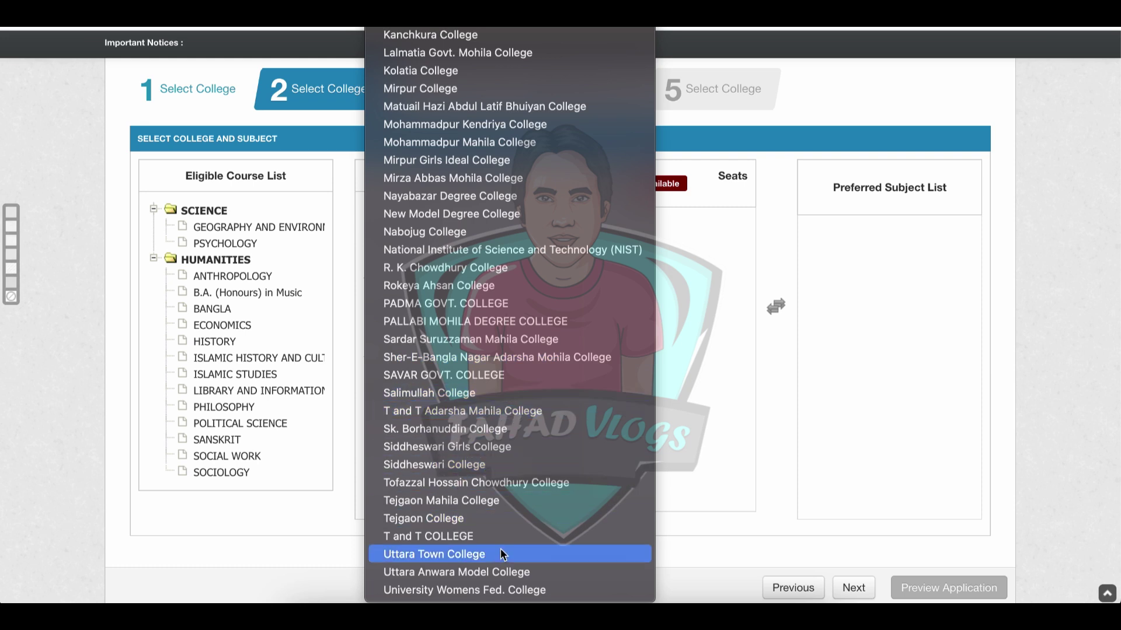
click(519, 524)
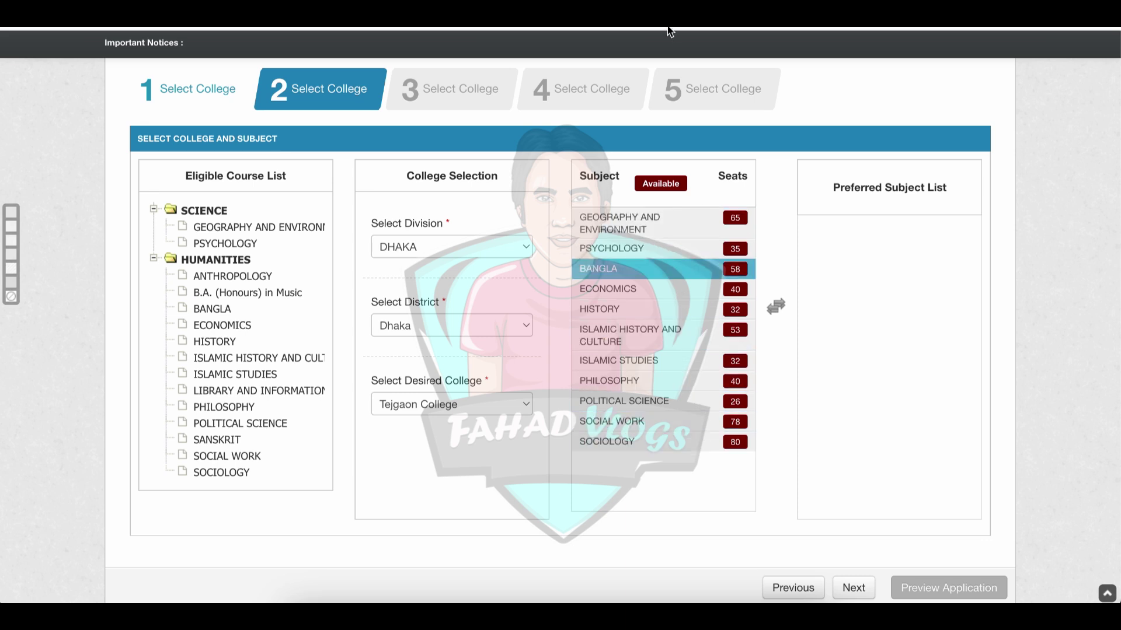
click(668, 293)
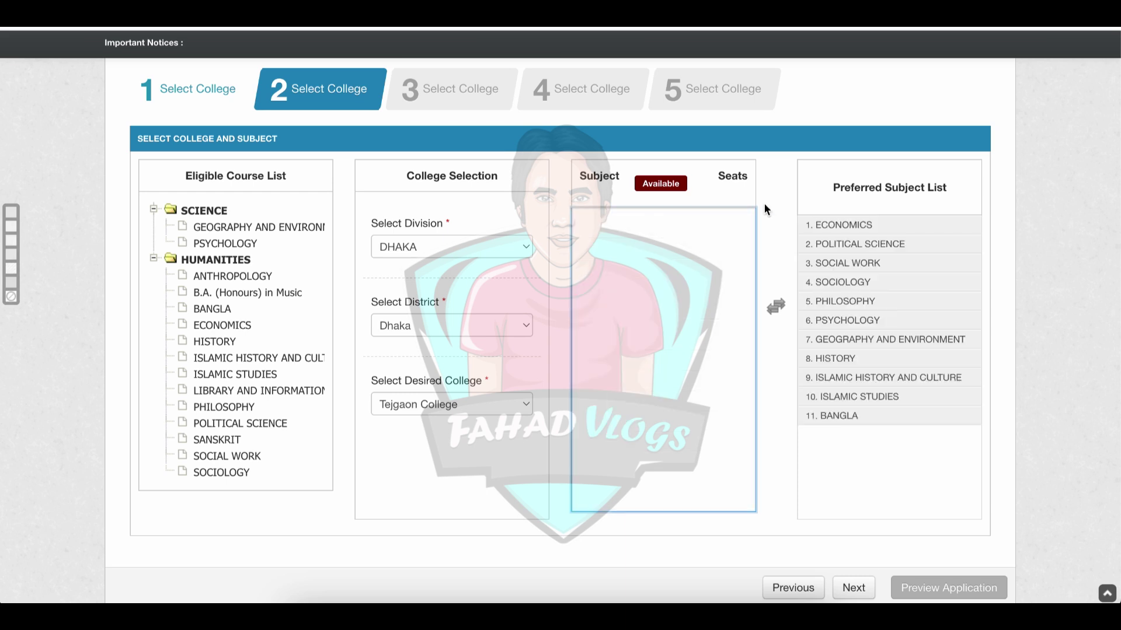
click(852, 591)
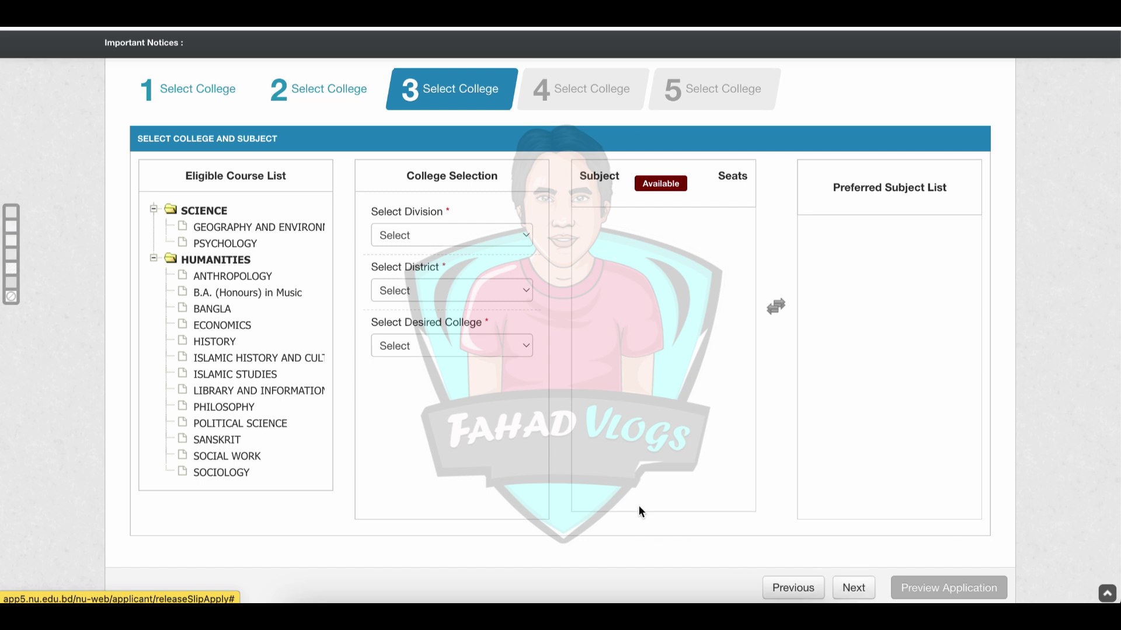
Fill the third college choice with Dania College in Dhaka district, DHAKA division, and add all its available subjects as preferences with Economics first
click(478, 229)
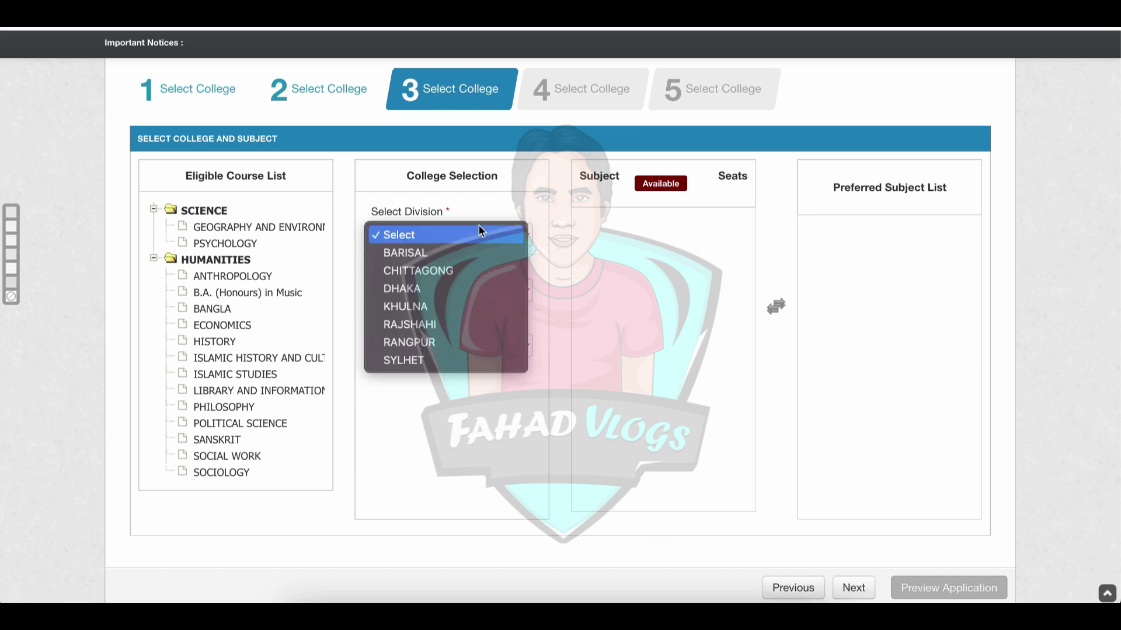
click(451, 282)
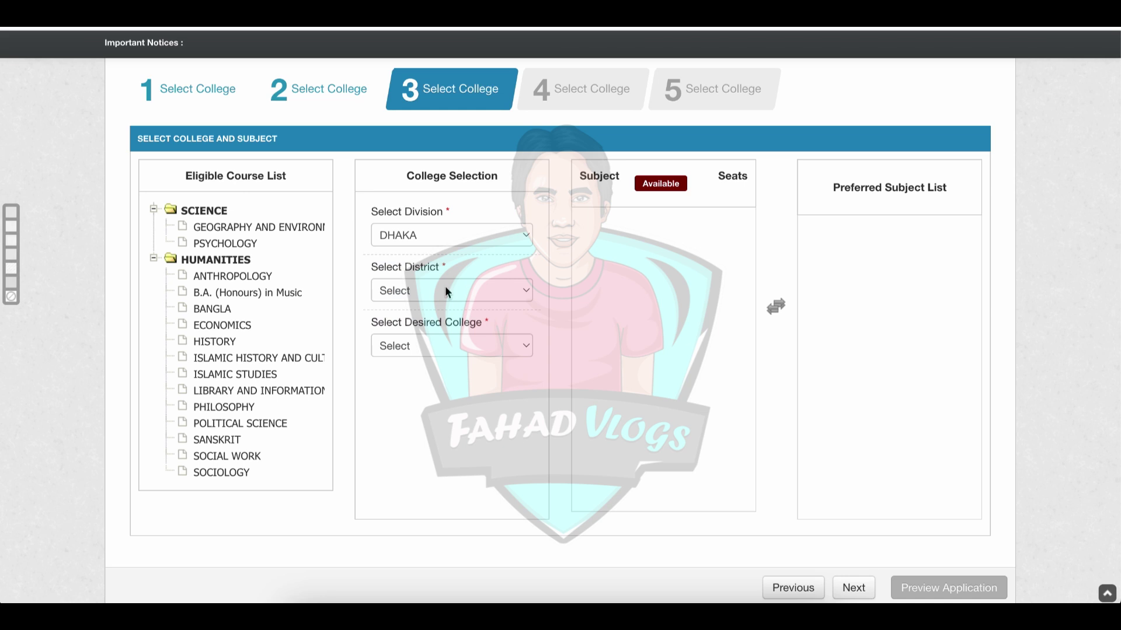
click(454, 241)
click(451, 234)
click(461, 348)
click(466, 478)
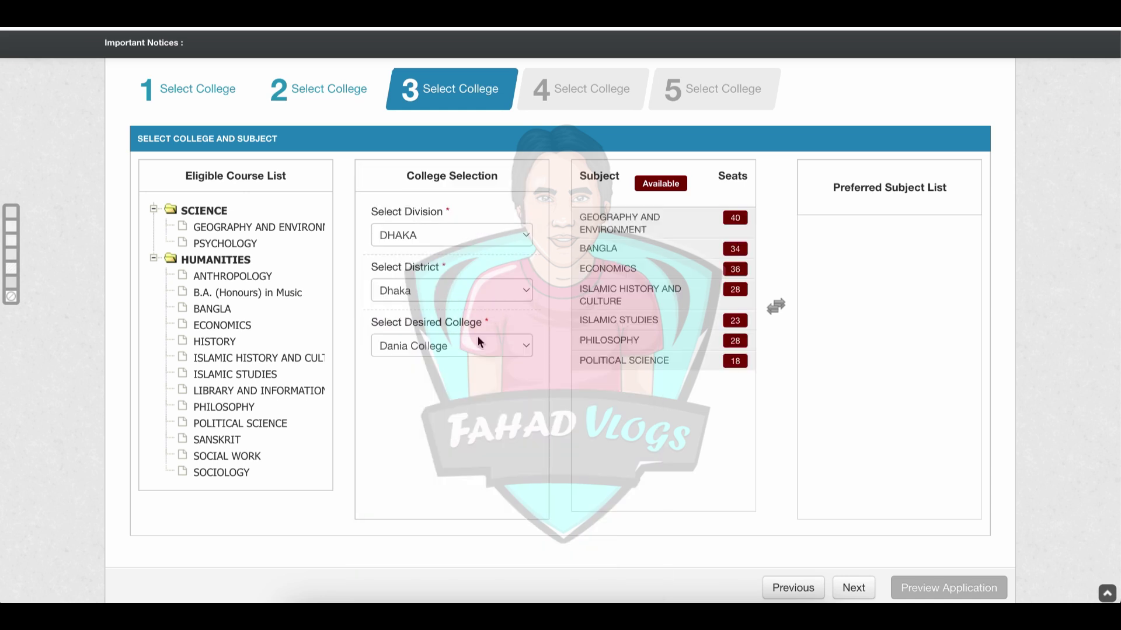
double_click(592, 272)
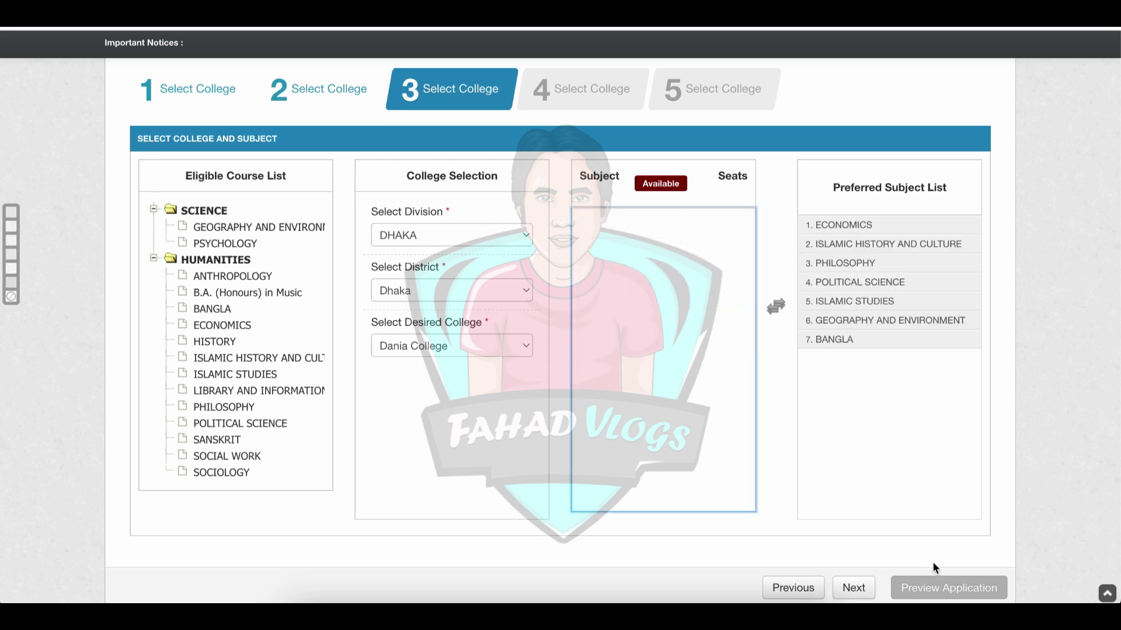
click(859, 591)
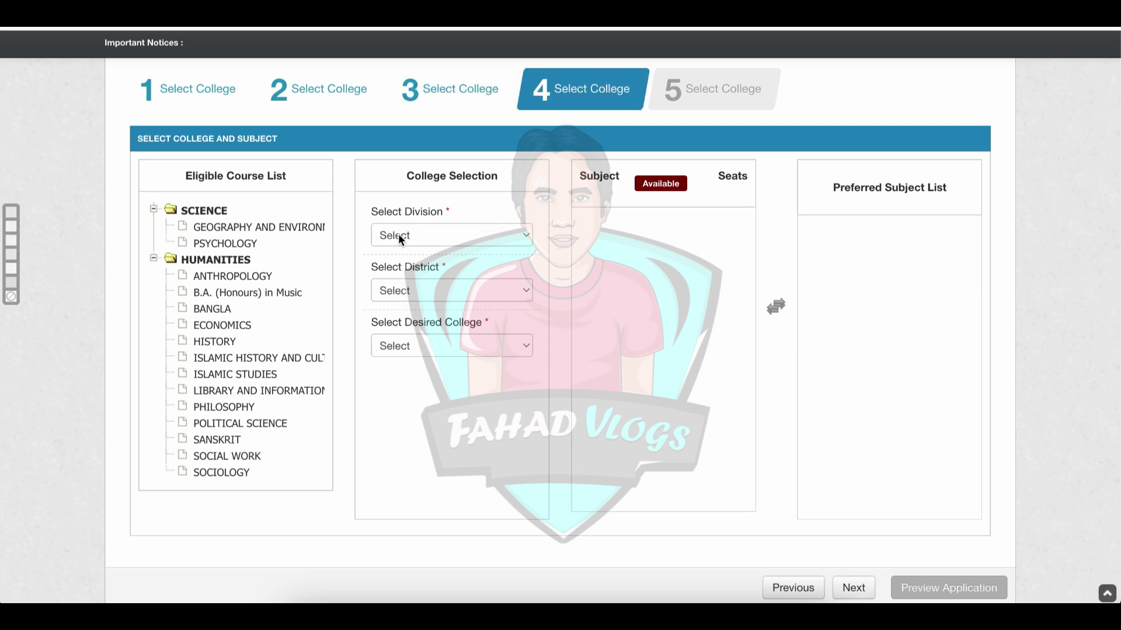
Set the fourth college choice to DHAKA division, Dhaka district and Sk. Borhanuddin College
click(403, 237)
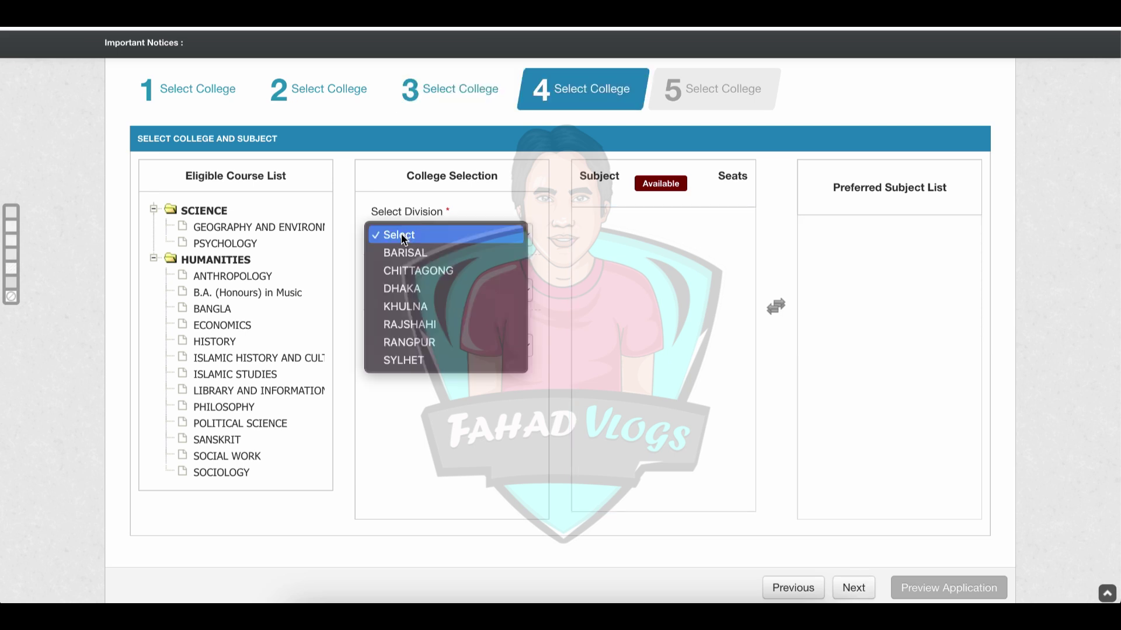
click(443, 289)
click(466, 290)
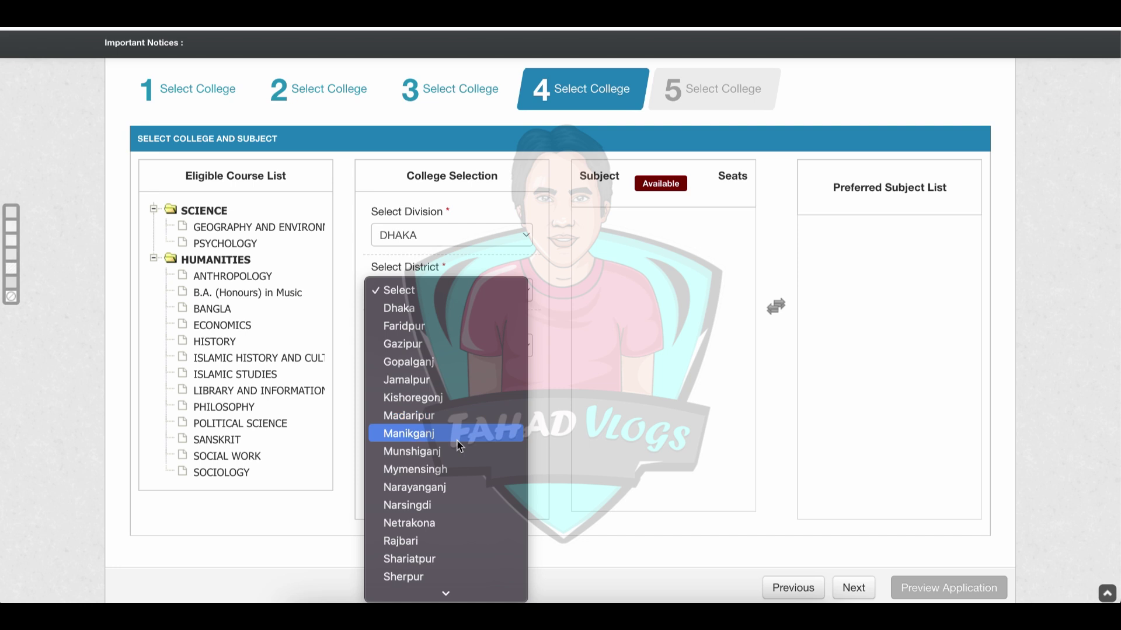
scroll(457, 444, down, 1)
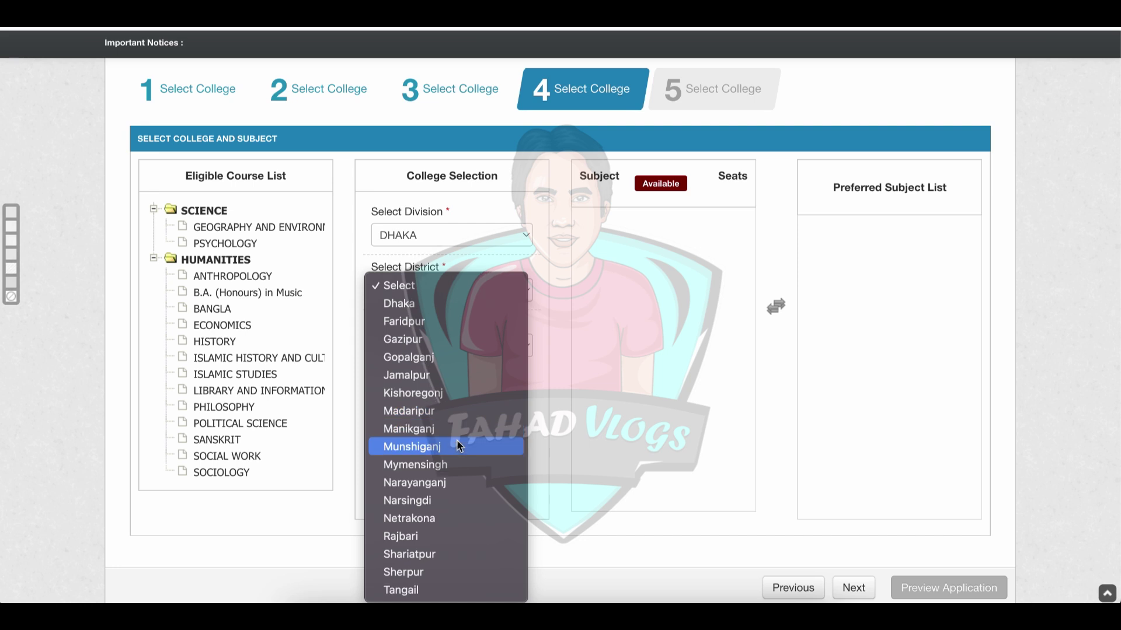
click(453, 503)
click(461, 349)
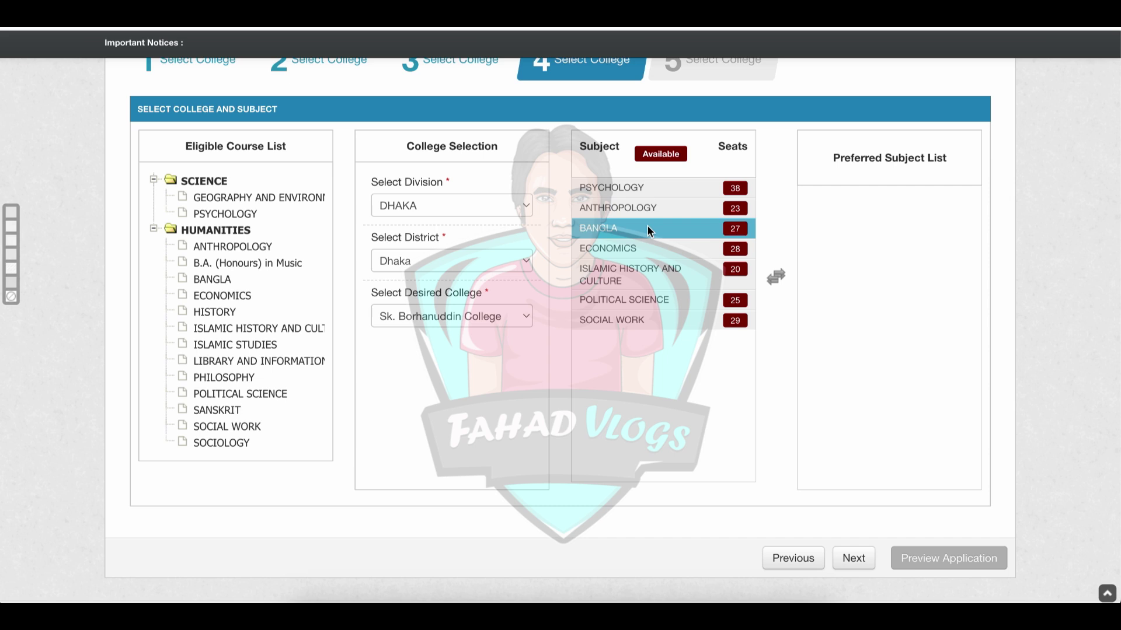
Add Economics, Political Science, Social Work, Islamic History and Culture, Anthropology, Psychology and Bangla, in that order, as preferred subjects and proceed to the fifth college choice
double_click(659, 250)
double_click(659, 283)
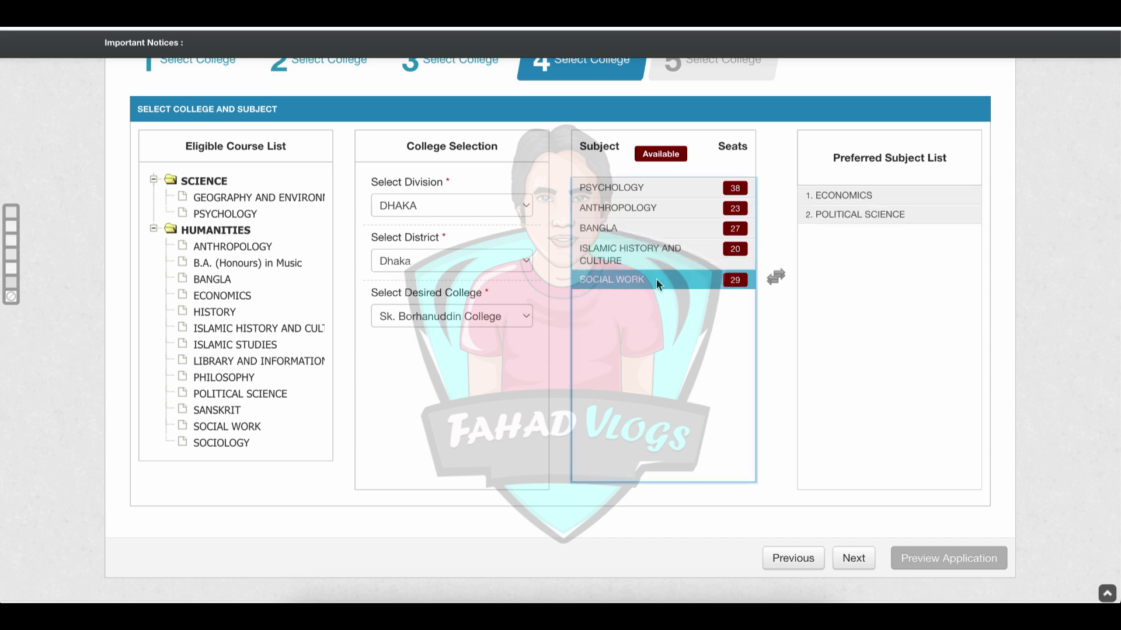
double_click(656, 279)
double_click(655, 264)
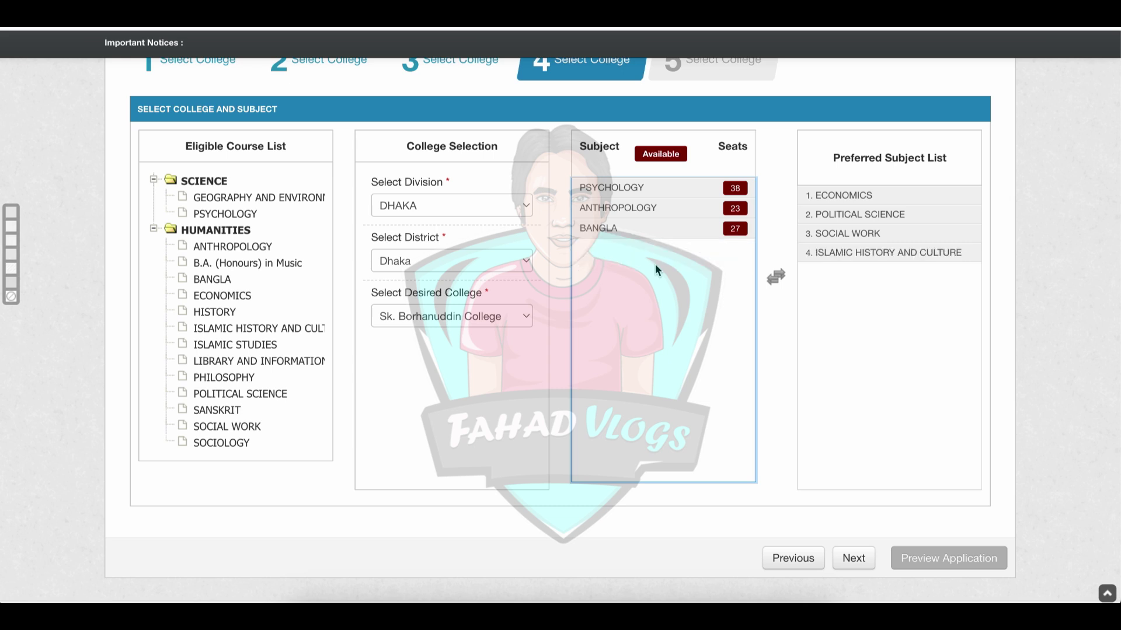
double_click(667, 210)
double_click(663, 188)
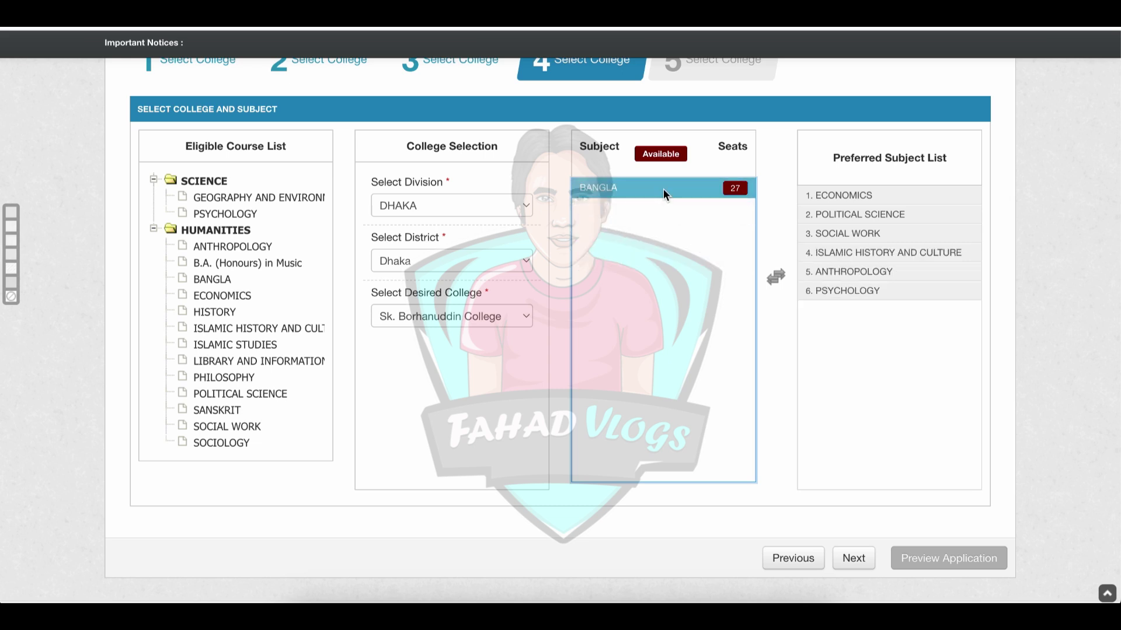
double_click(664, 188)
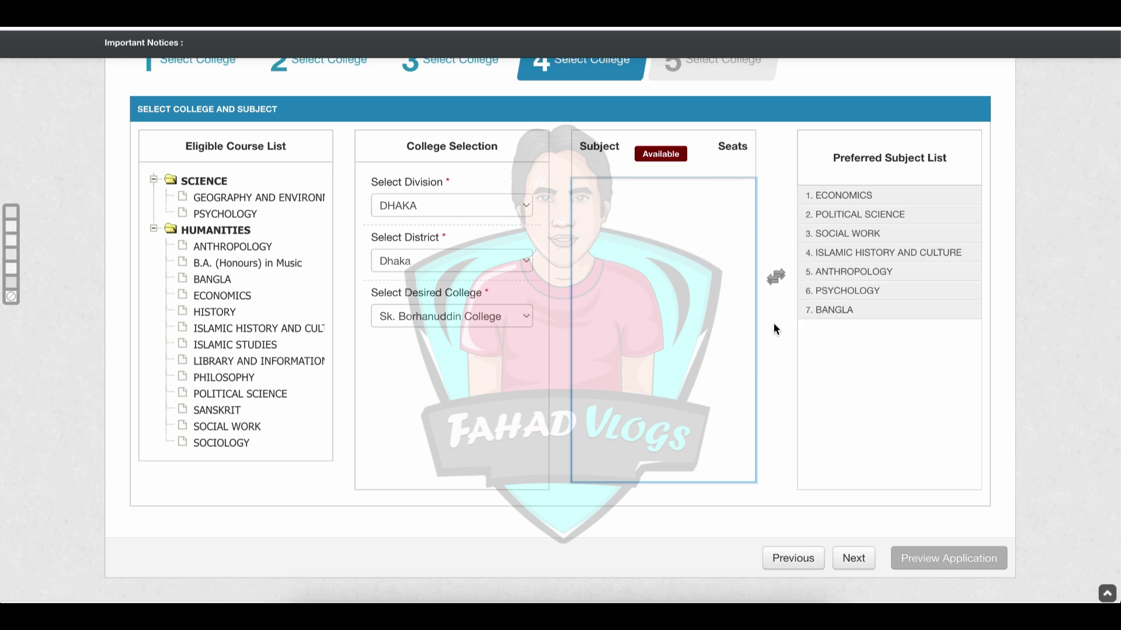
click(852, 559)
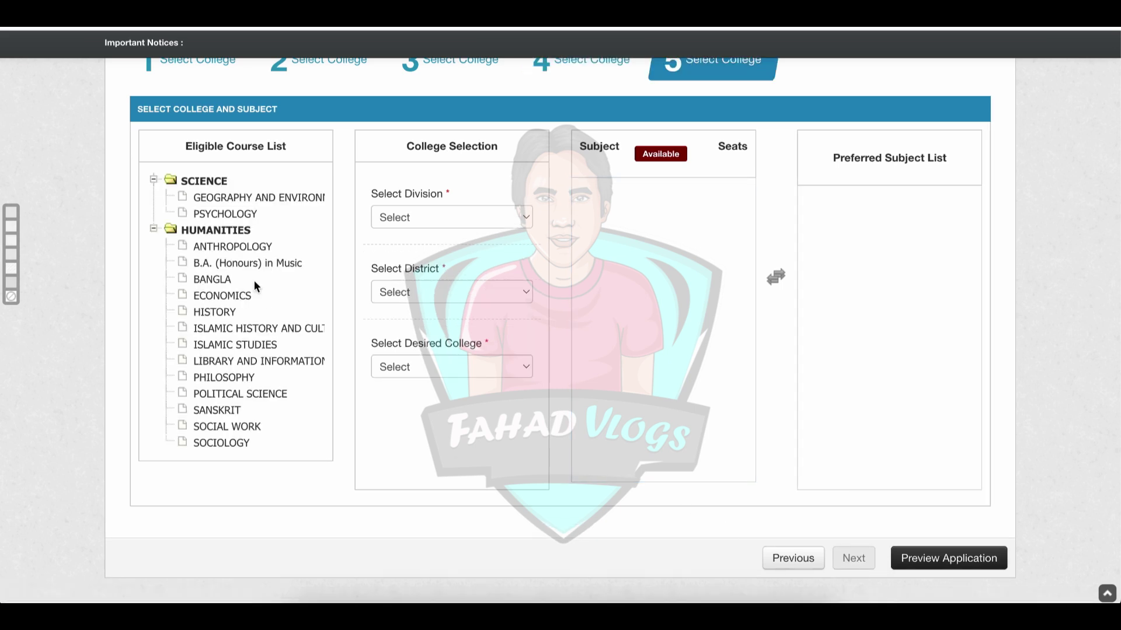
Fill the fifth college choice with Siddheswari College in Dhaka district, DHAKA division, and add all its available subjects, with Economics first and Bangla last
click(403, 219)
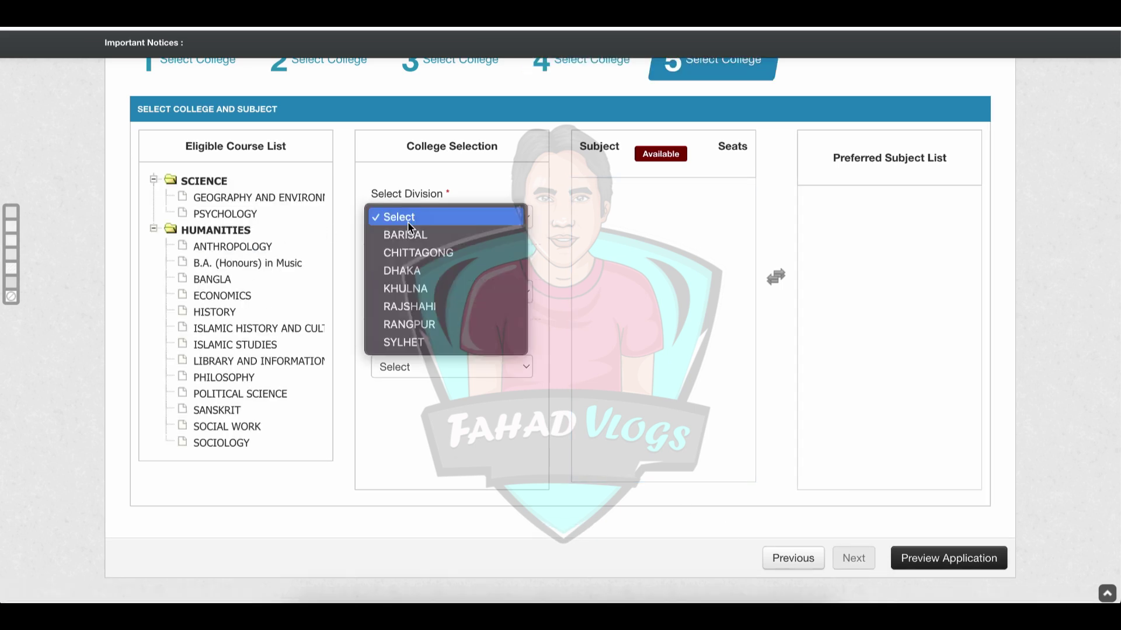
click(452, 272)
click(449, 292)
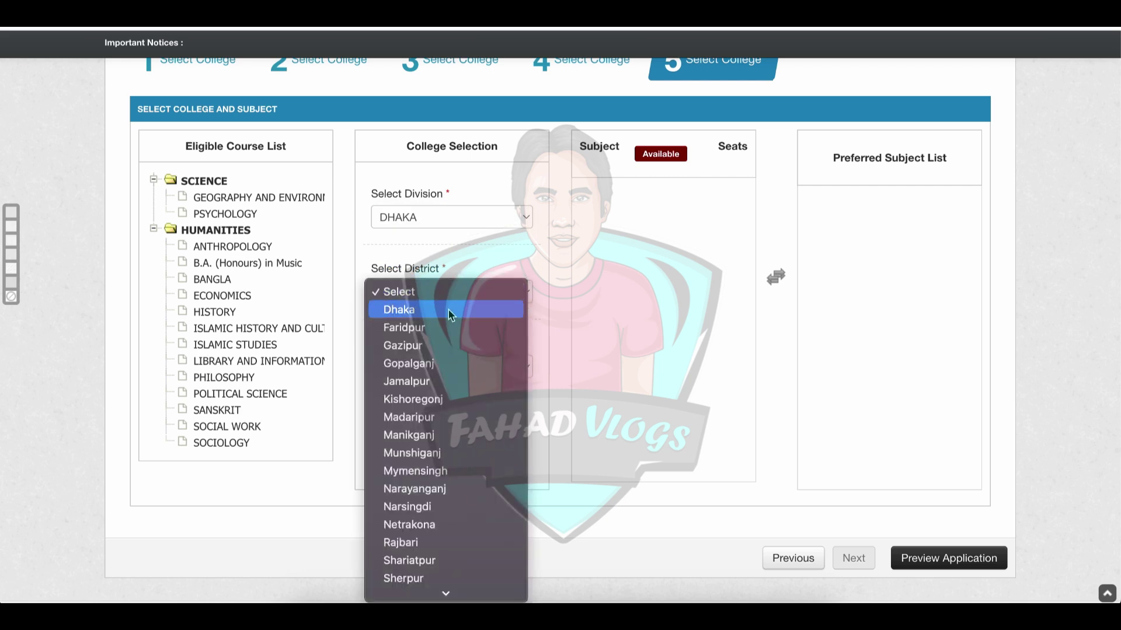
click(474, 310)
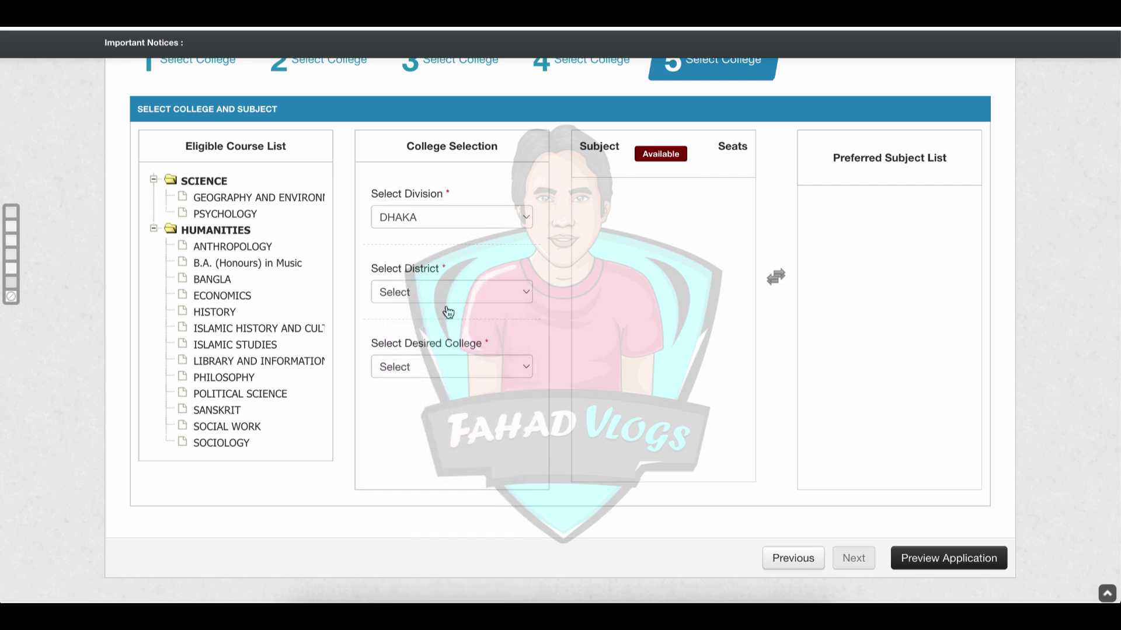
click(430, 367)
scroll(490, 402, down, 10)
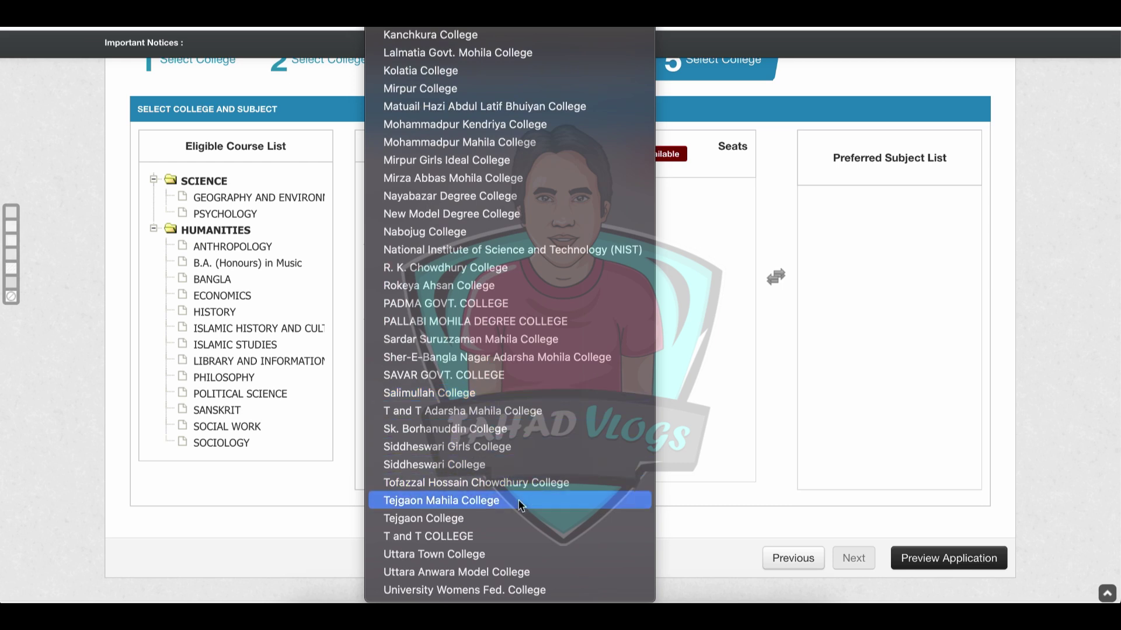
click(688, 254)
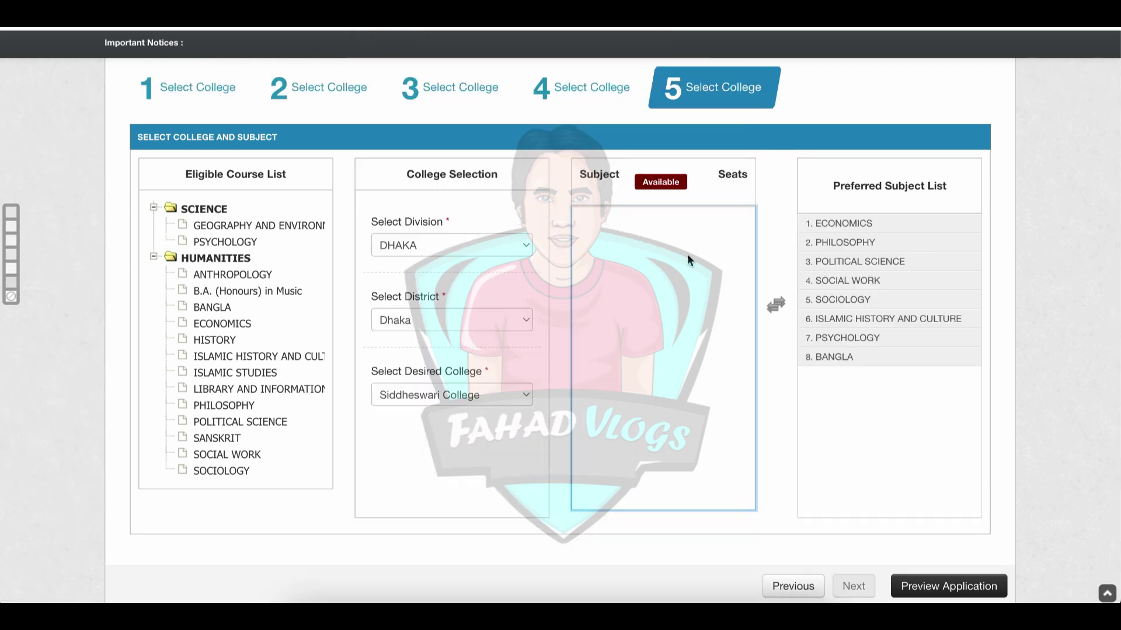
Preview the release slip application, review the subject lists of all five college choices, and submit the application
scroll(832, 335, down, 2)
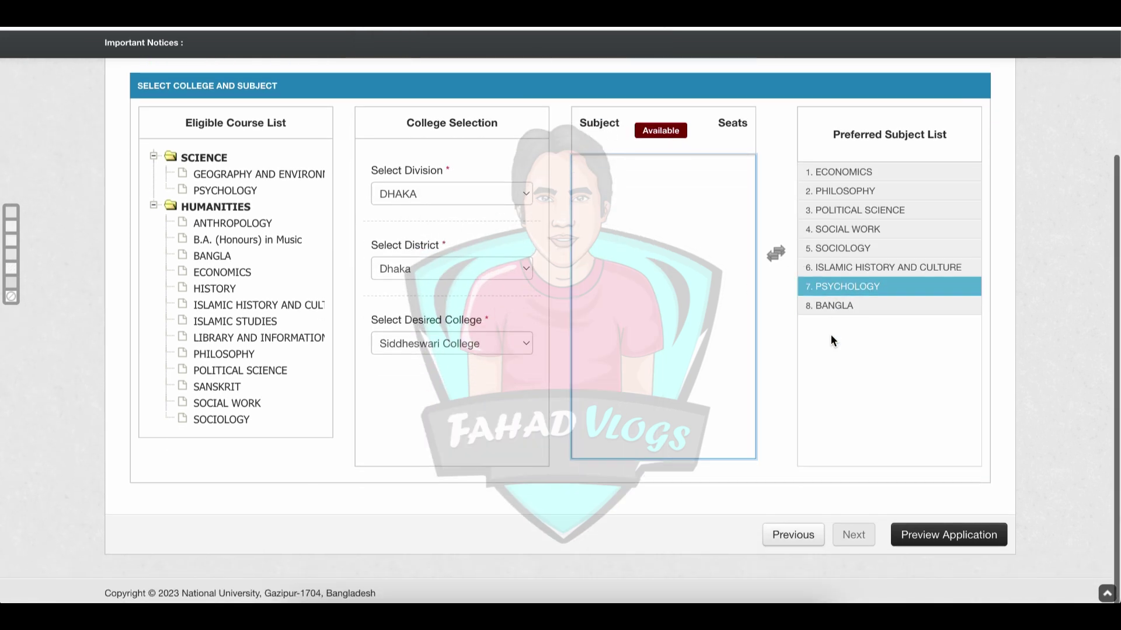
click(919, 537)
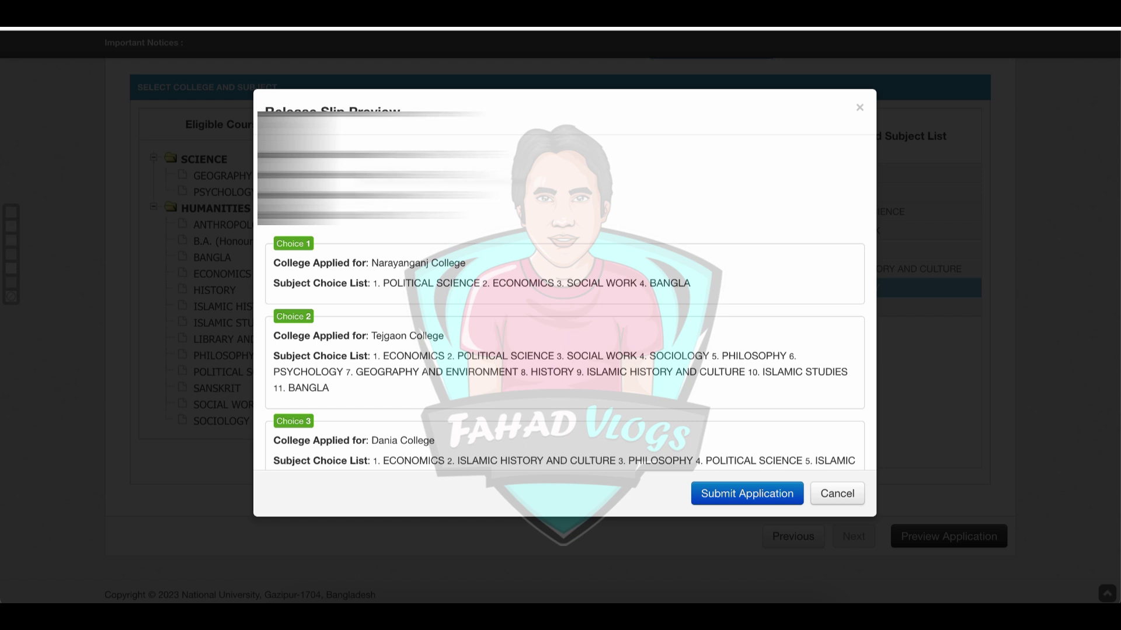
scroll(372, 310, down, 3)
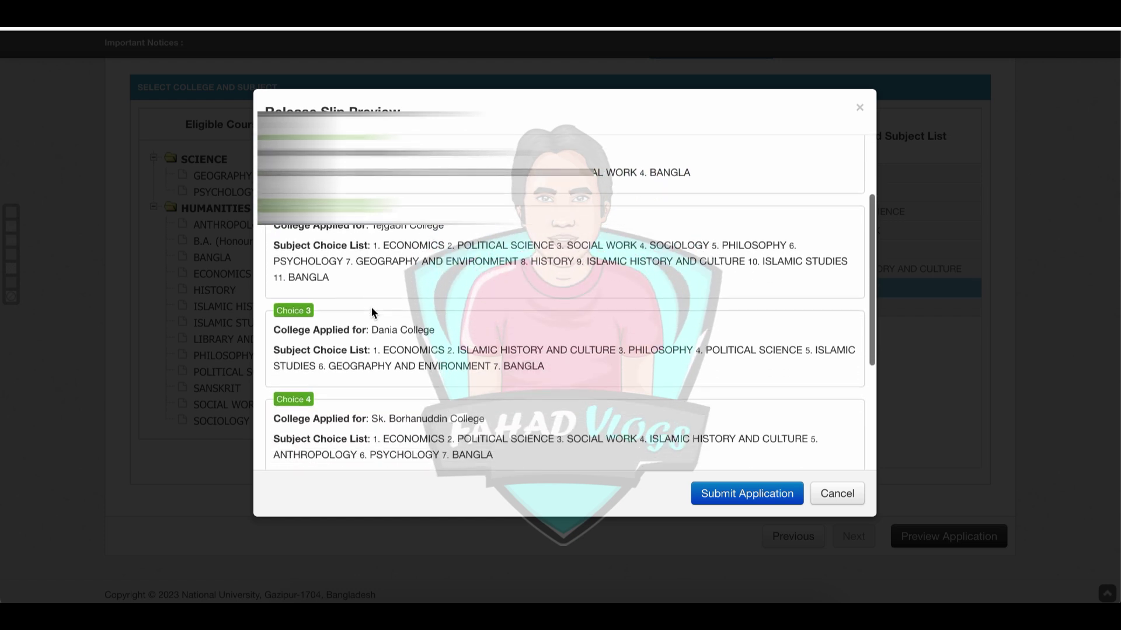
scroll(371, 312, down, 2)
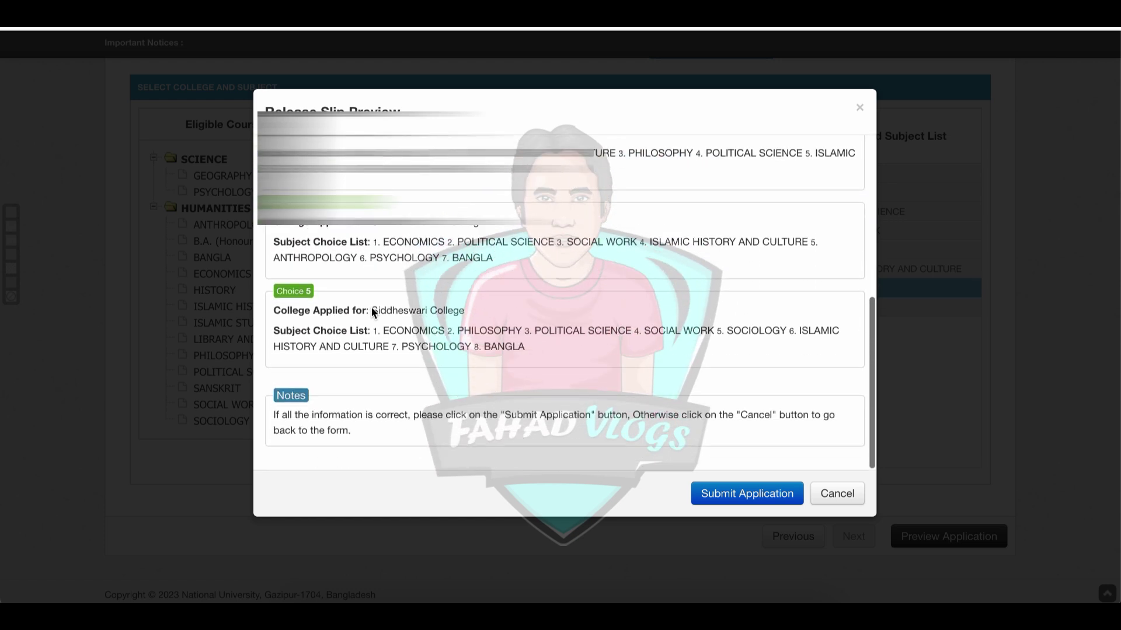
click(718, 494)
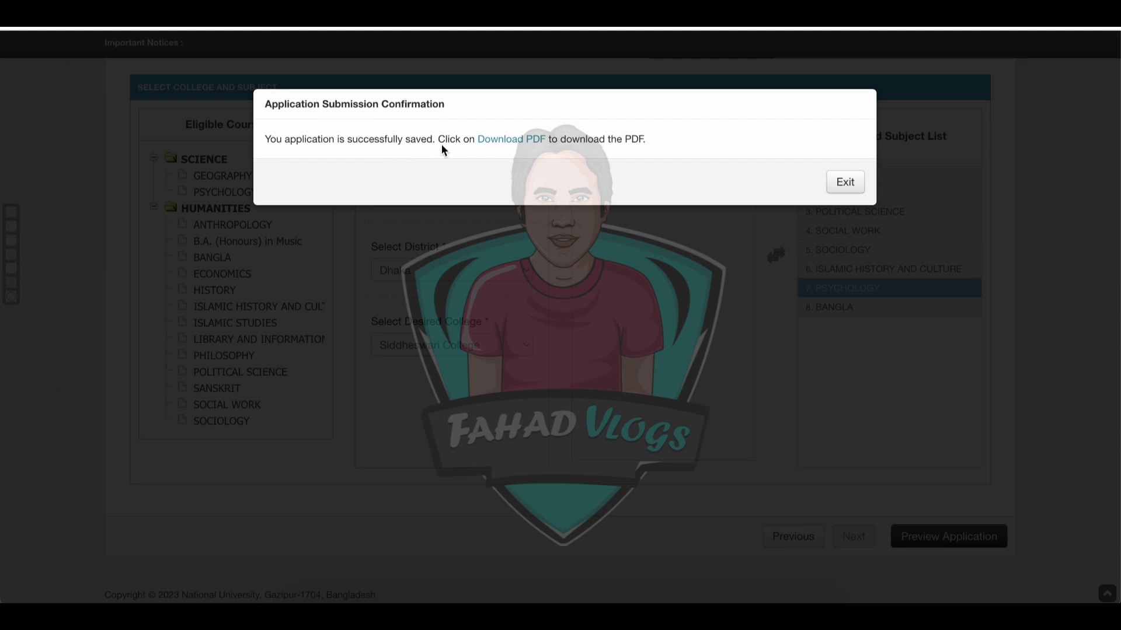
Download the PDF of the submitted release slip application and exit the submission confirmation
click(503, 140)
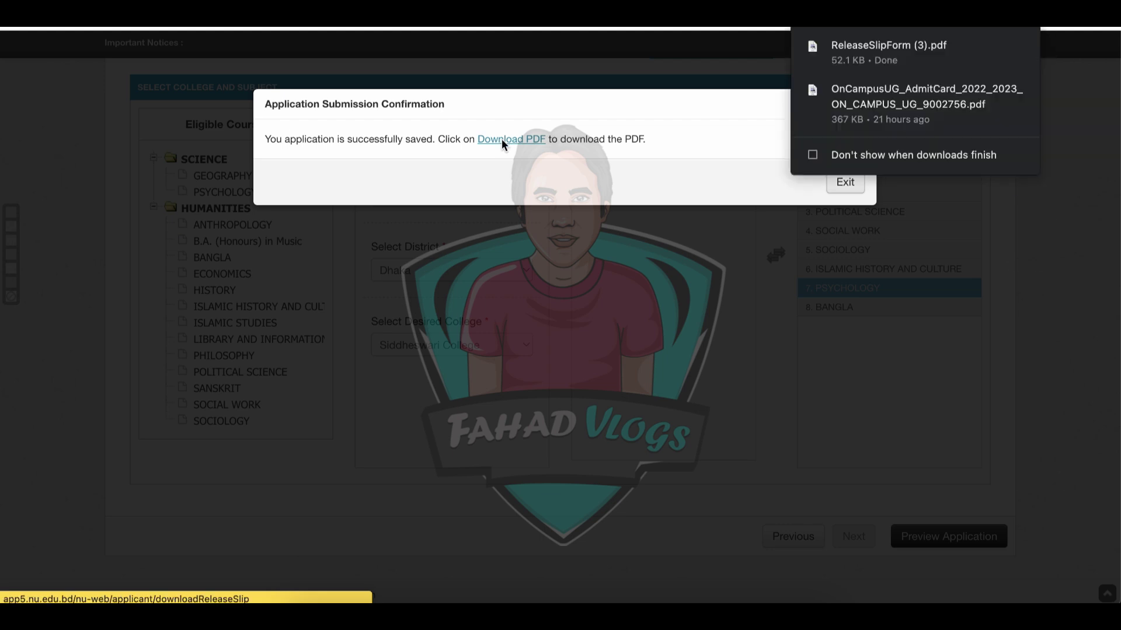
click(1004, 59)
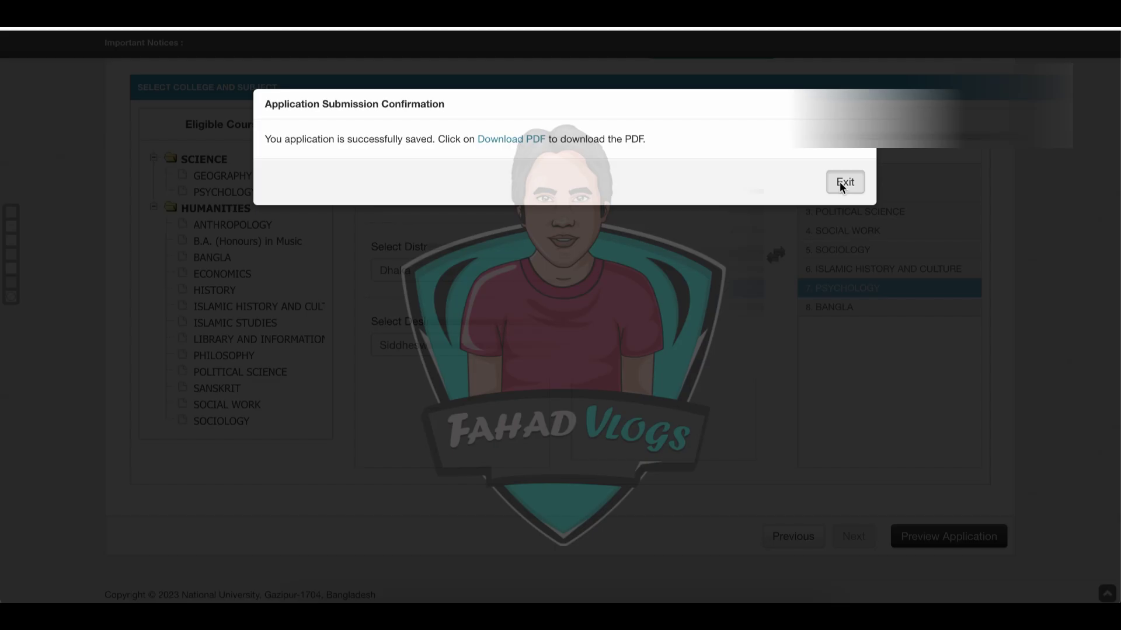
click(842, 184)
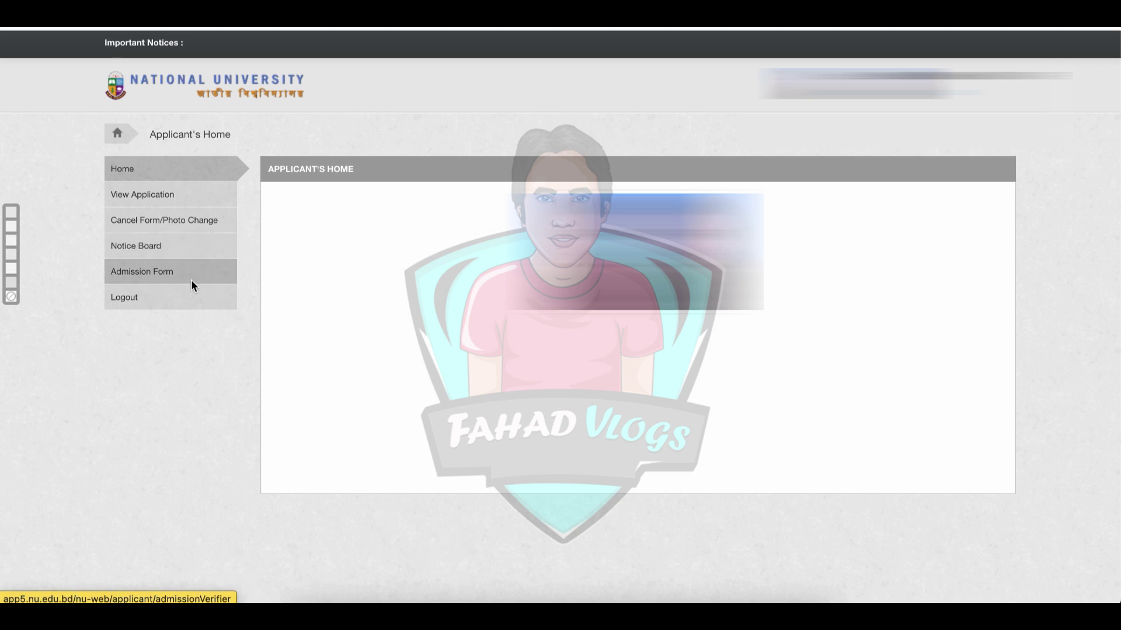
Check the second release slip status in the applicant's admission form information
click(146, 271)
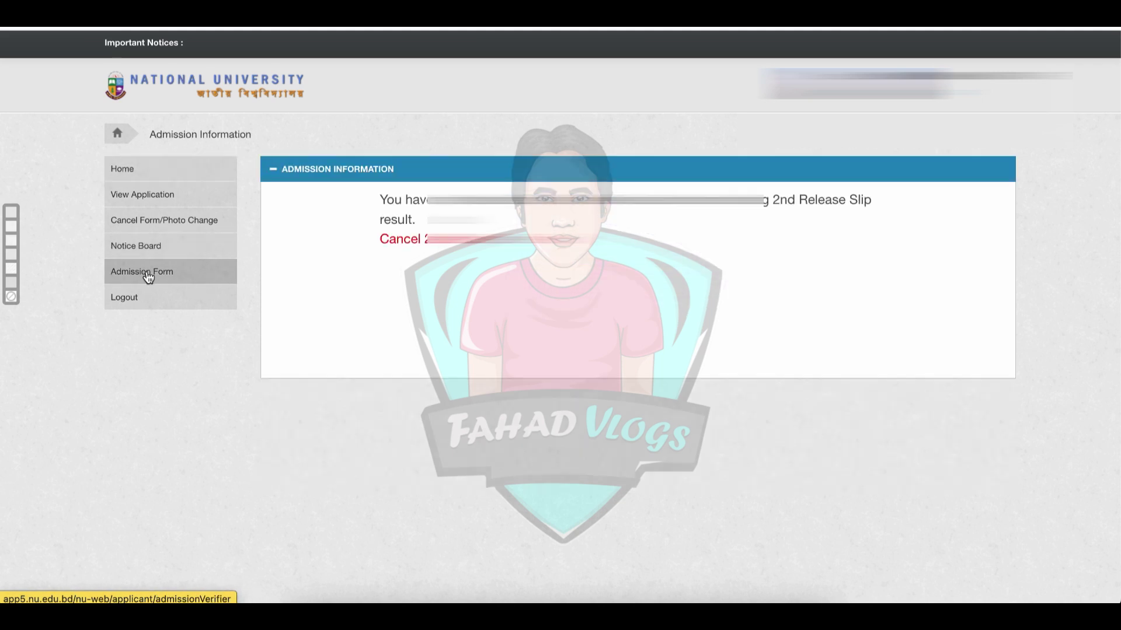